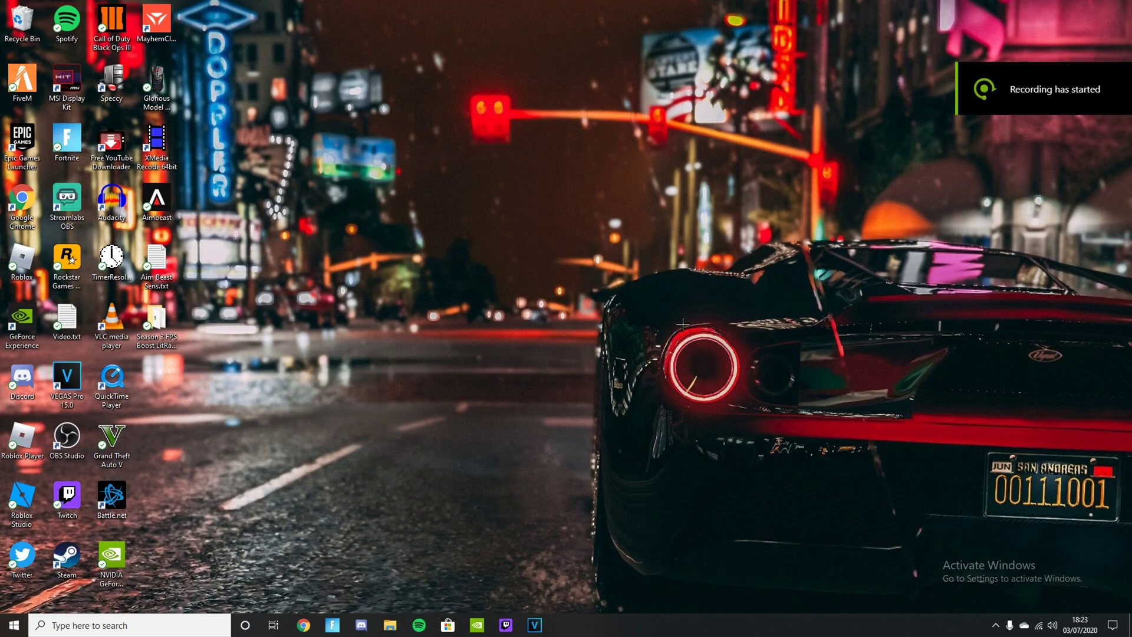
Right-click an empty spot on the taskbar to show its context menu with Task Manager.
right_click(623, 628)
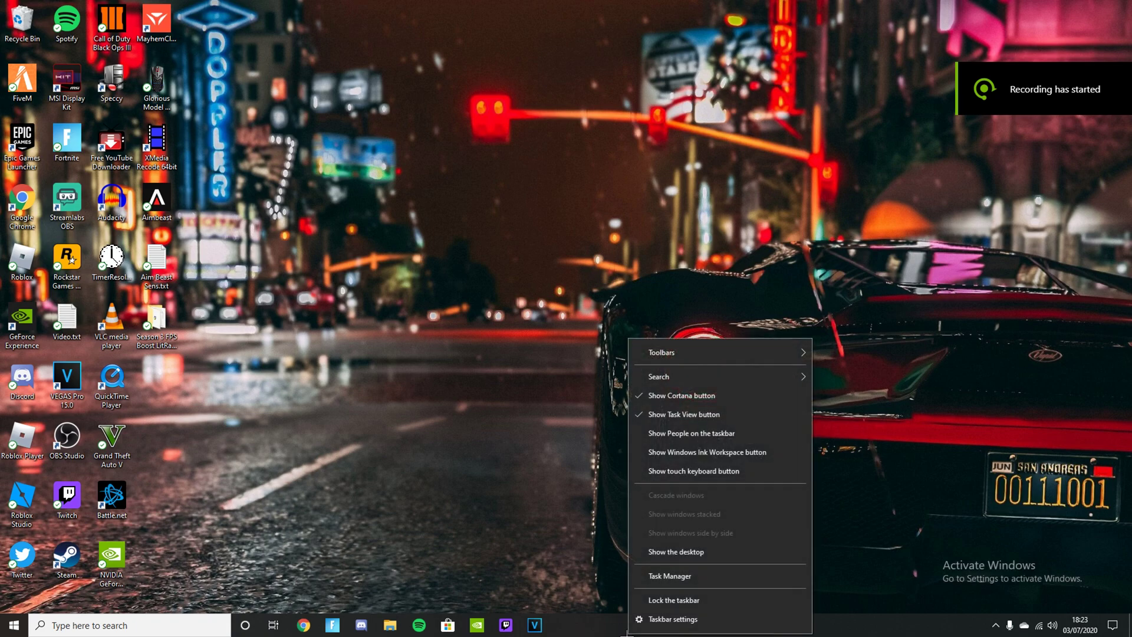
click(644, 577)
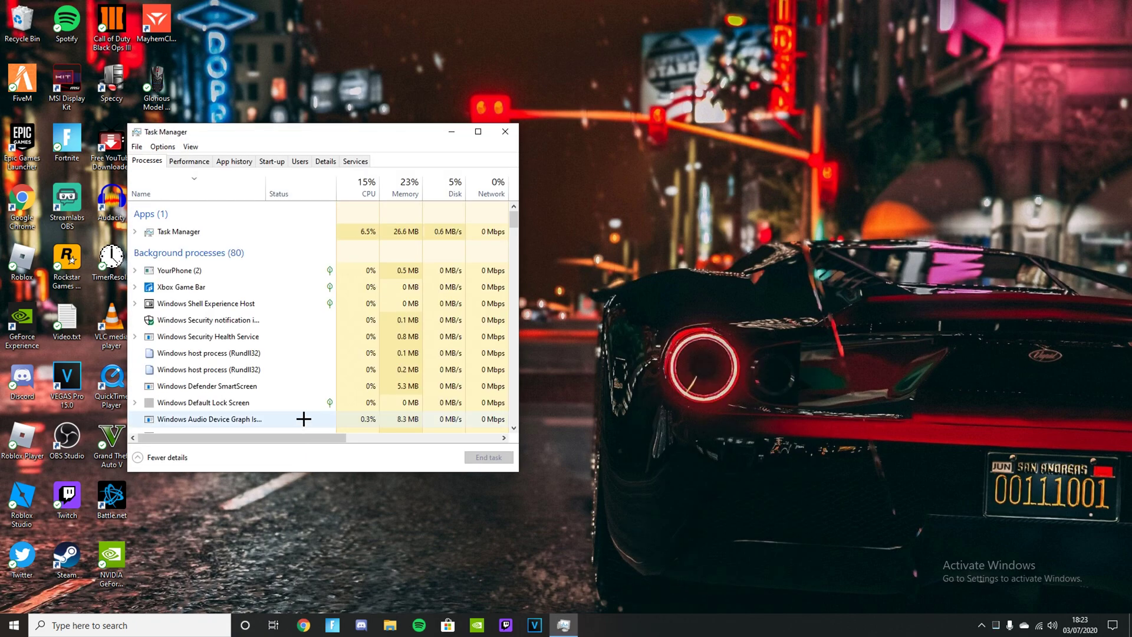
click(271, 161)
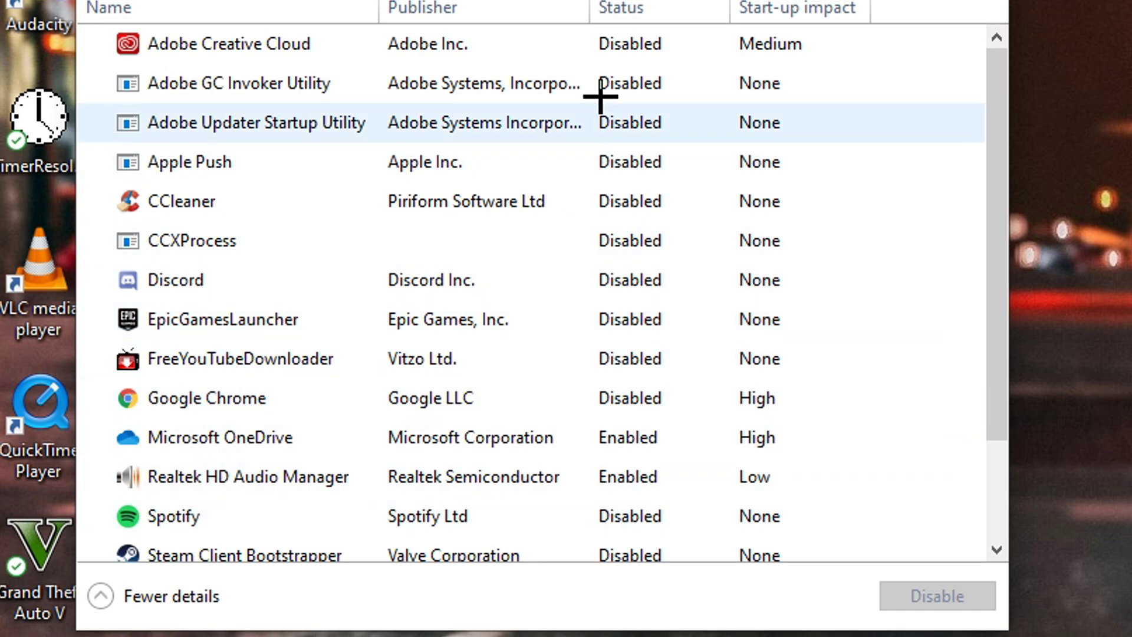
right_click(657, 53)
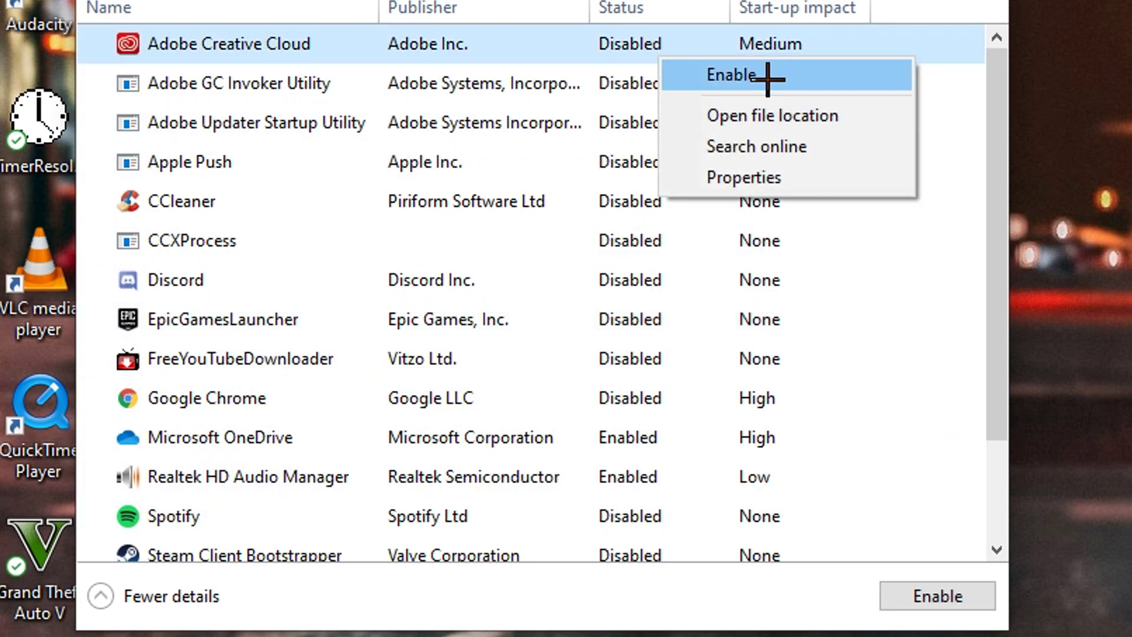
click(648, 49)
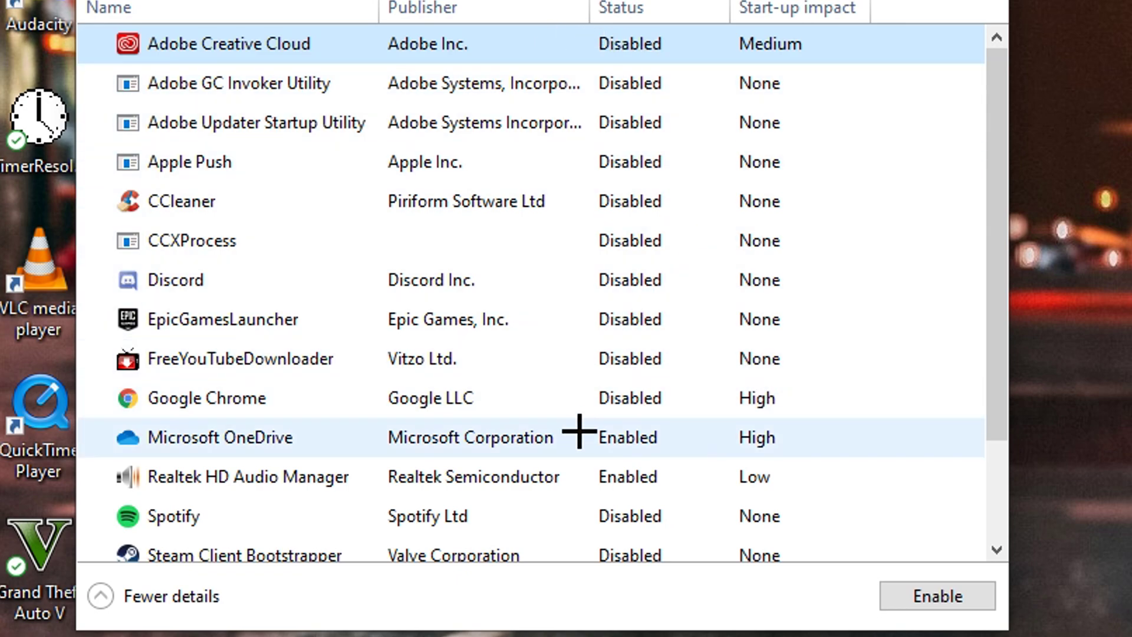
scroll(703, 482, down, 2)
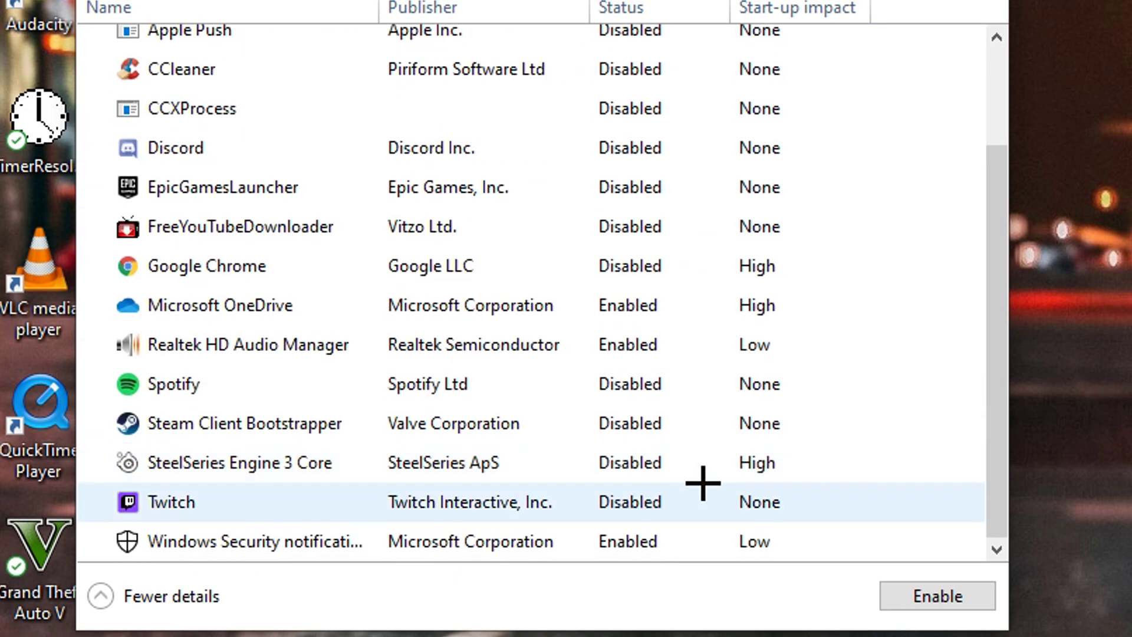
scroll(703, 482, up, 2)
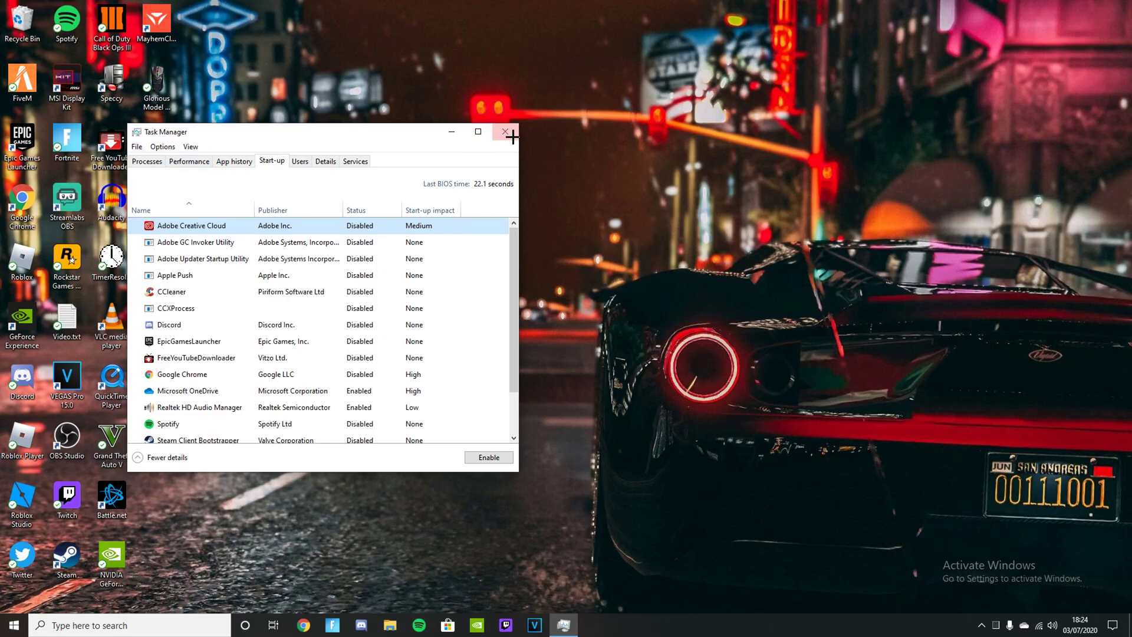
click(509, 132)
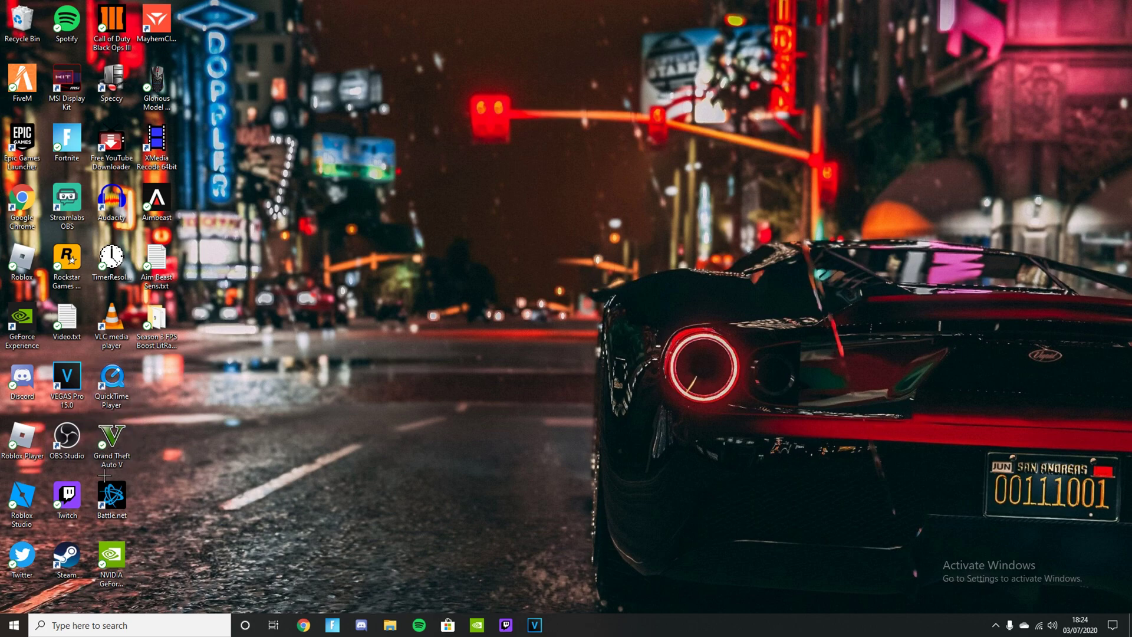
Move the NVIDIA GeForce NOW shortcut to mid-desktop and open its file location.
drag(111, 554, 644, 340)
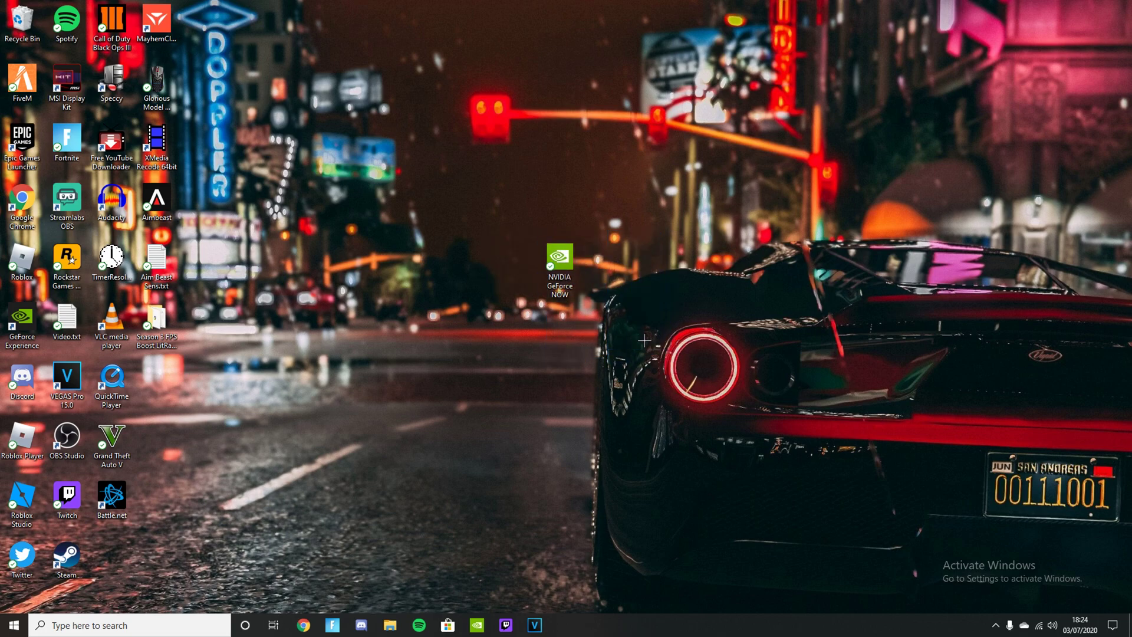
click(555, 257)
right_click(554, 256)
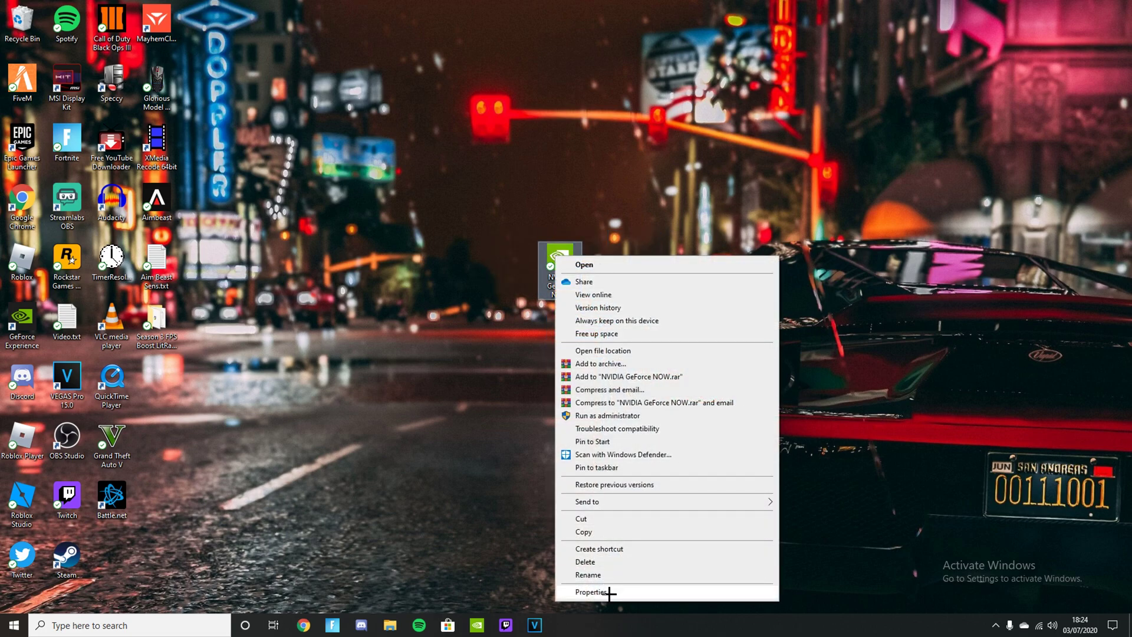
click(602, 350)
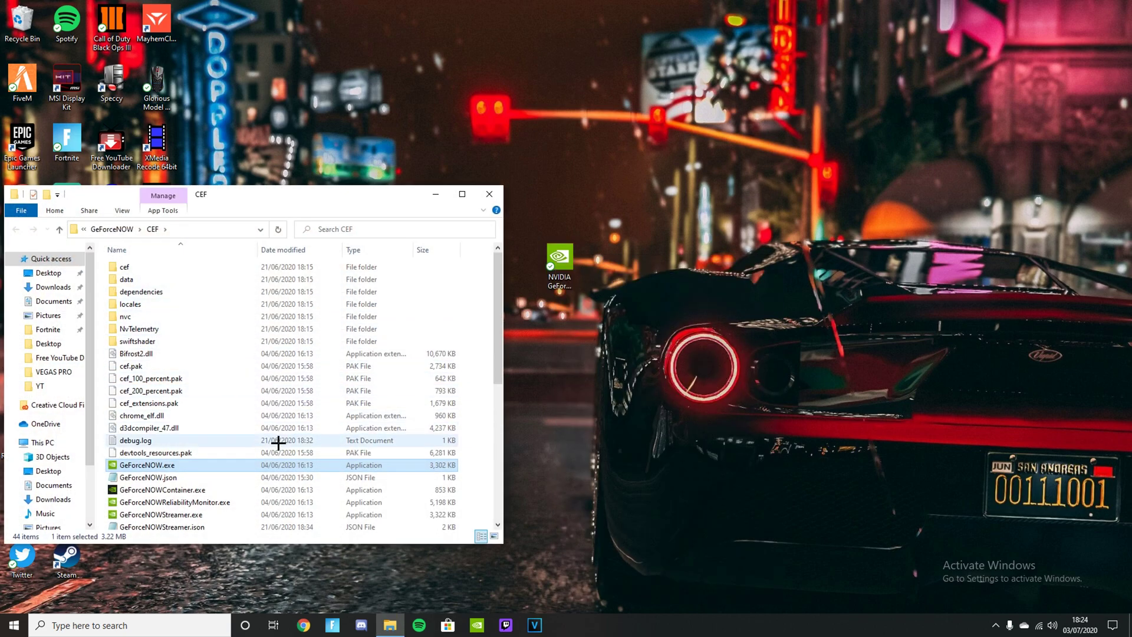
Clear the Read-only attribute on GeForceNOWStreamer.json in its Properties and apply it.
scroll(273, 442, down, 3)
click(237, 422)
mouse_move(238, 422)
mouse_down()
mouse_move(241, 412)
mouse_move(249, 429)
mouse_up()
right_click(250, 430)
click(307, 419)
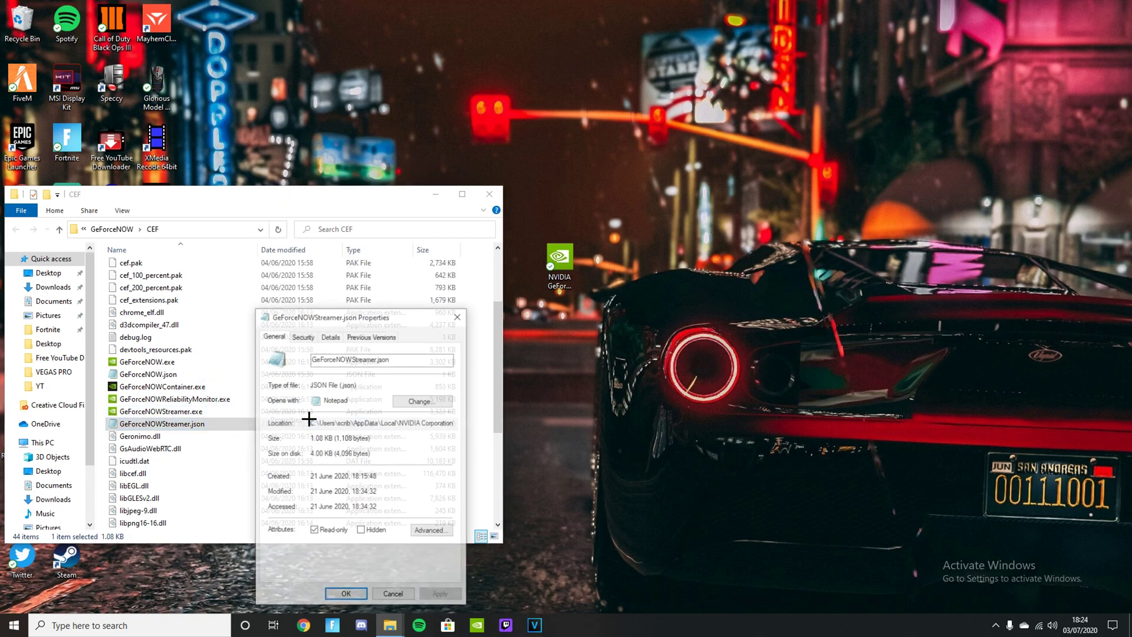
click(313, 530)
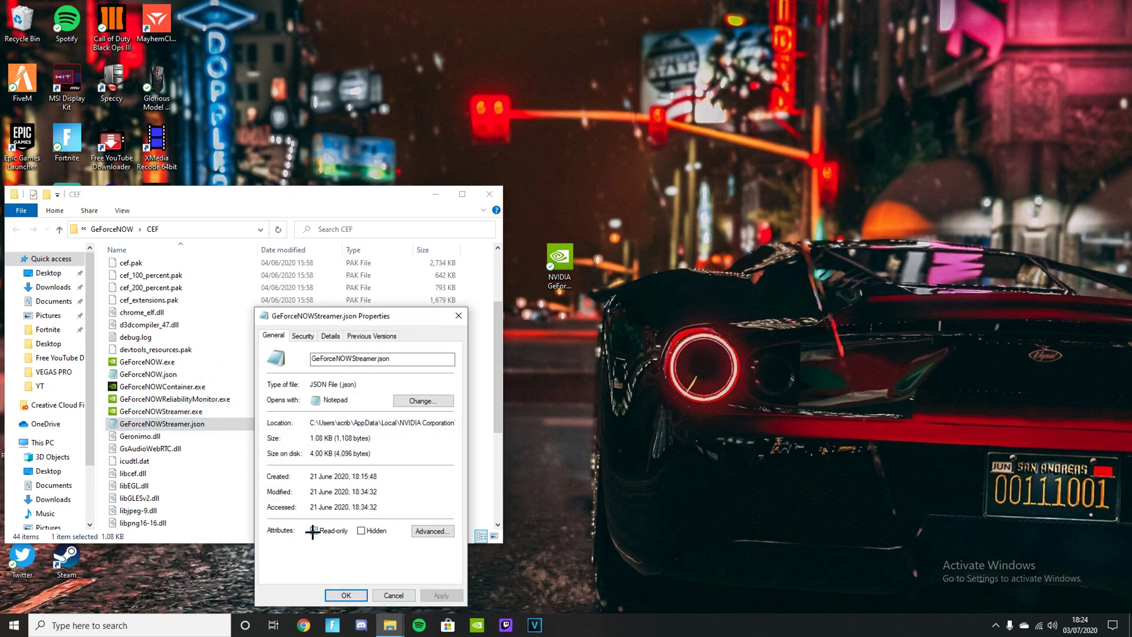
click(436, 595)
click(351, 595)
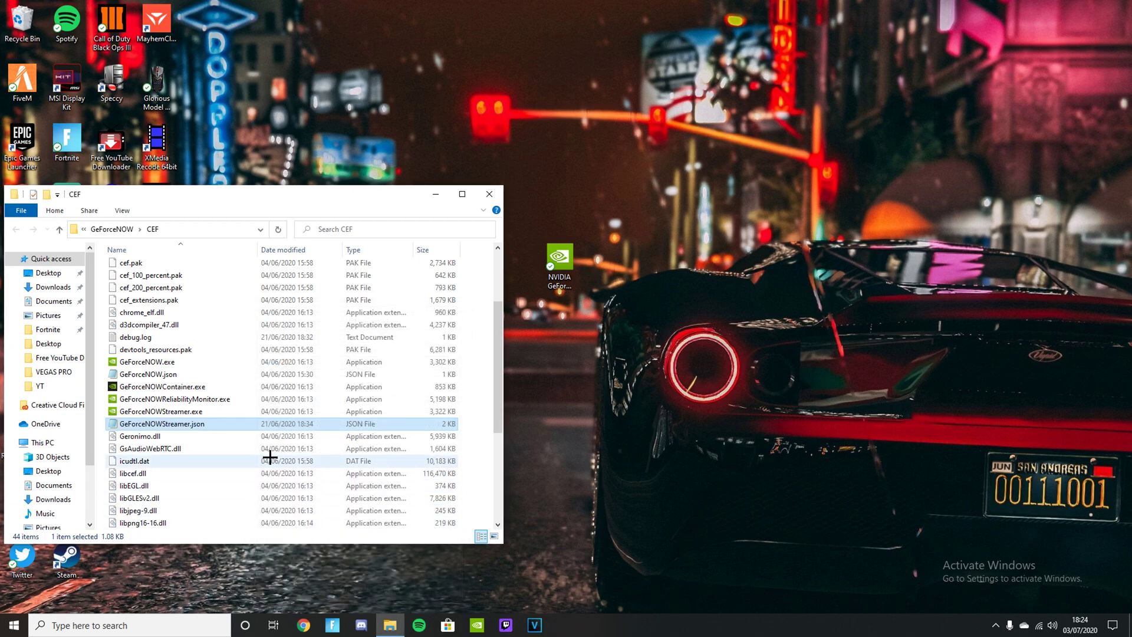
right_click(277, 424)
click(318, 171)
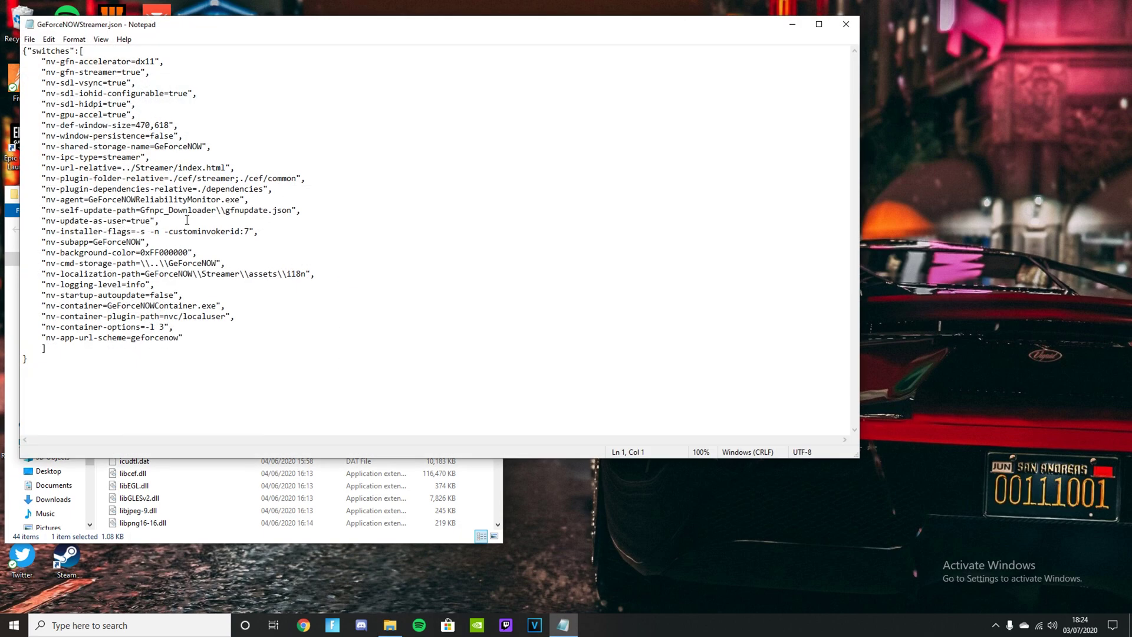
double_click(168, 94)
click(187, 95)
drag(188, 95, 167, 92)
text(t)
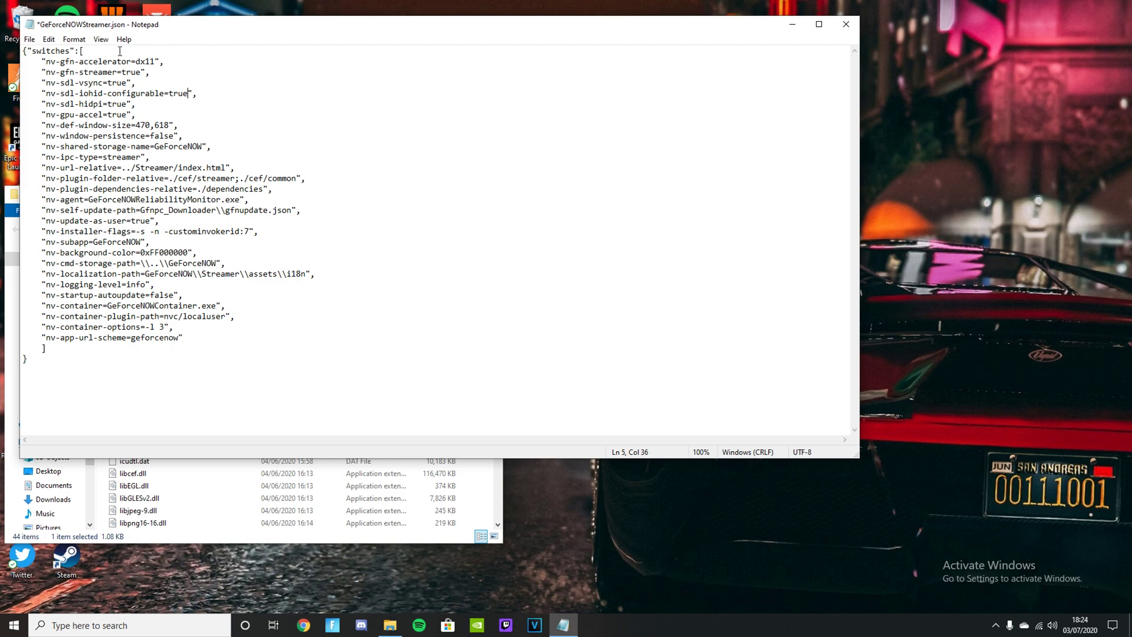
drag(127, 104, 109, 106)
click(111, 104)
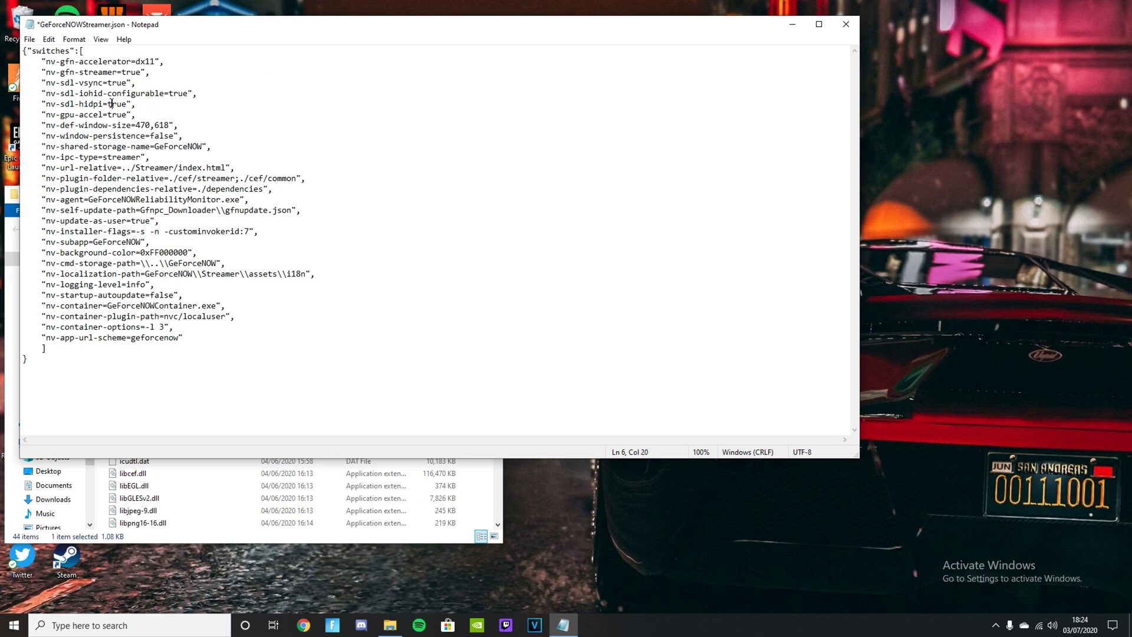
click(157, 61)
click(846, 24)
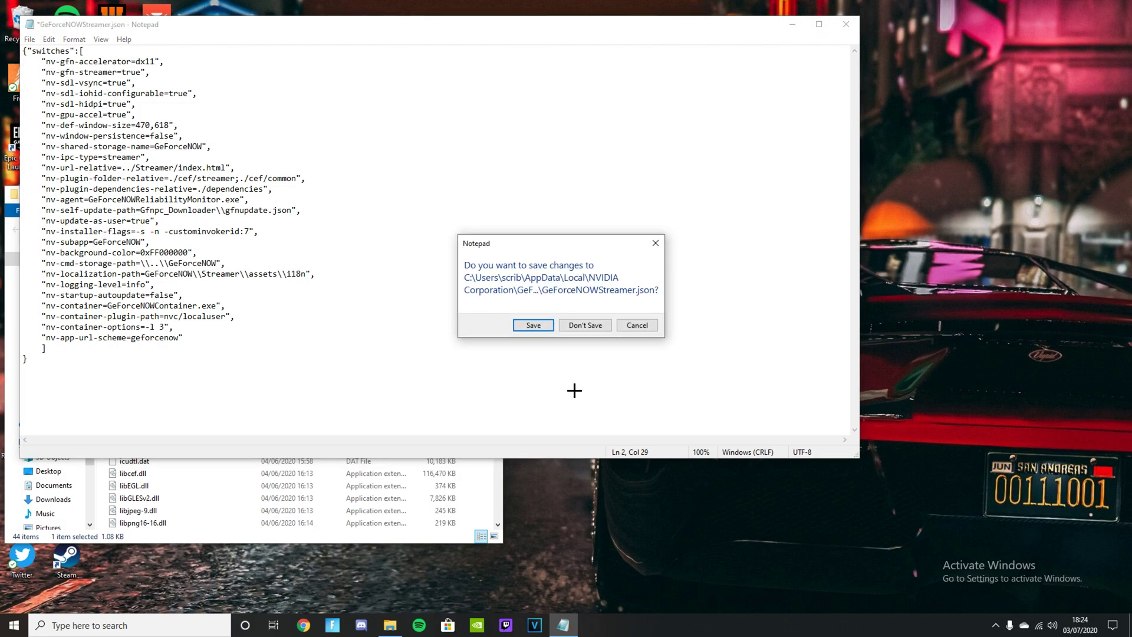
click(587, 324)
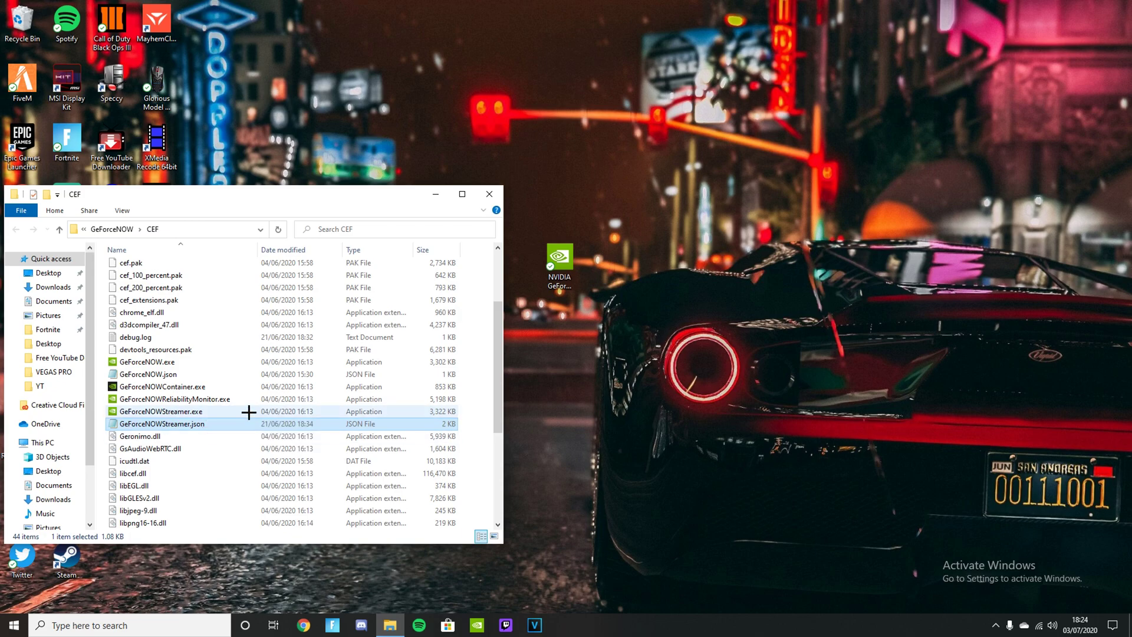
Set GeForceNOWStreamer.json back to read-only and close the CEF folder window.
right_click(235, 425)
click(323, 414)
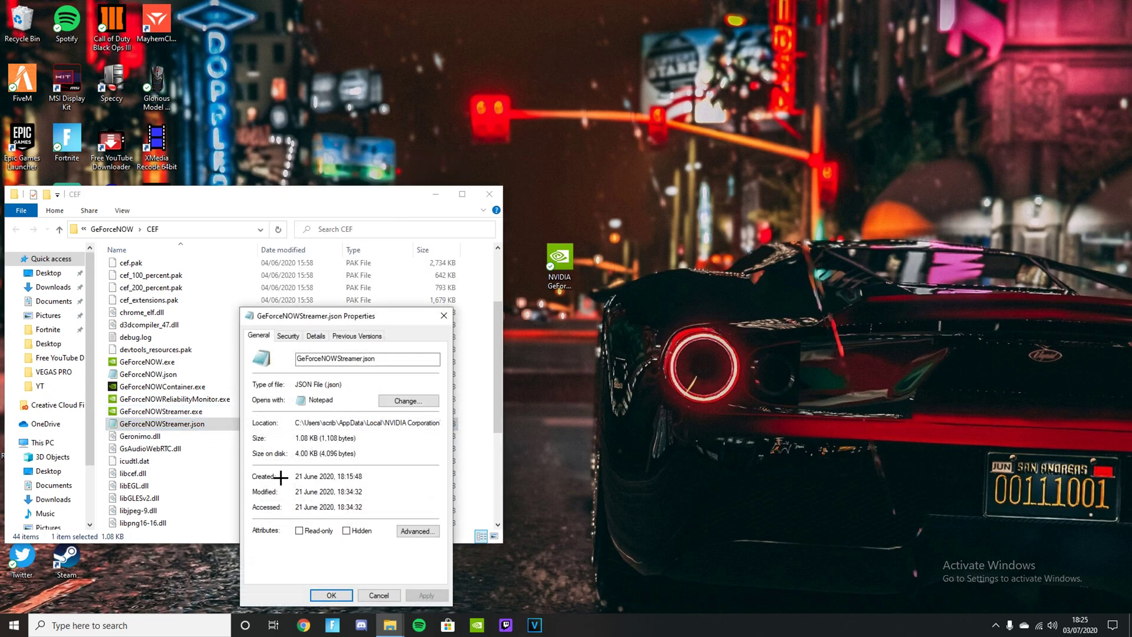
click(342, 595)
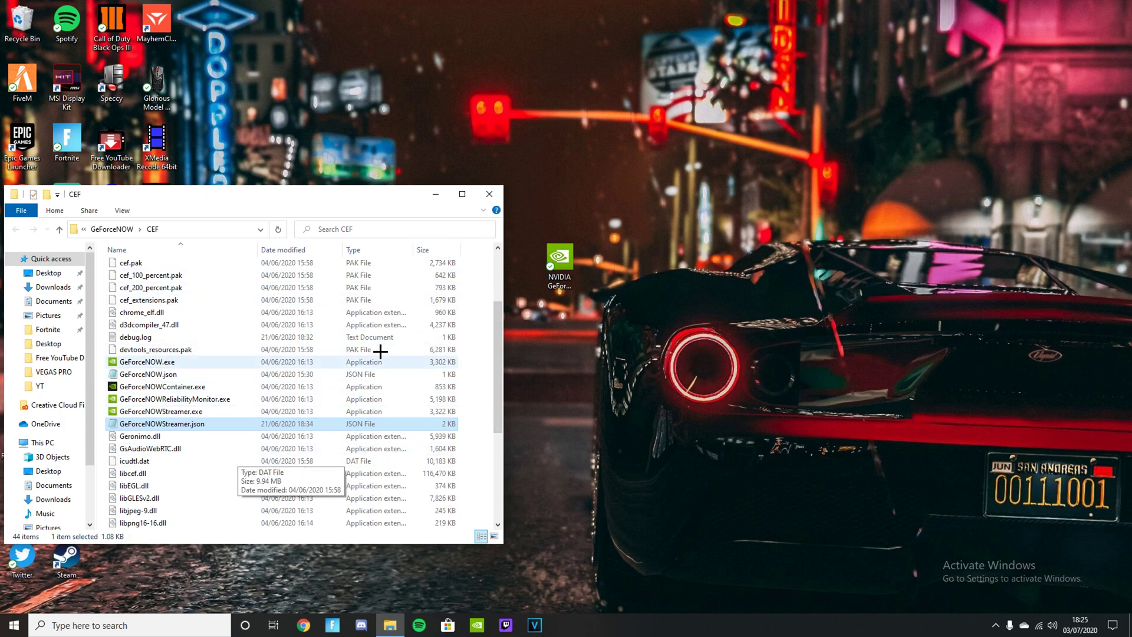
click(490, 194)
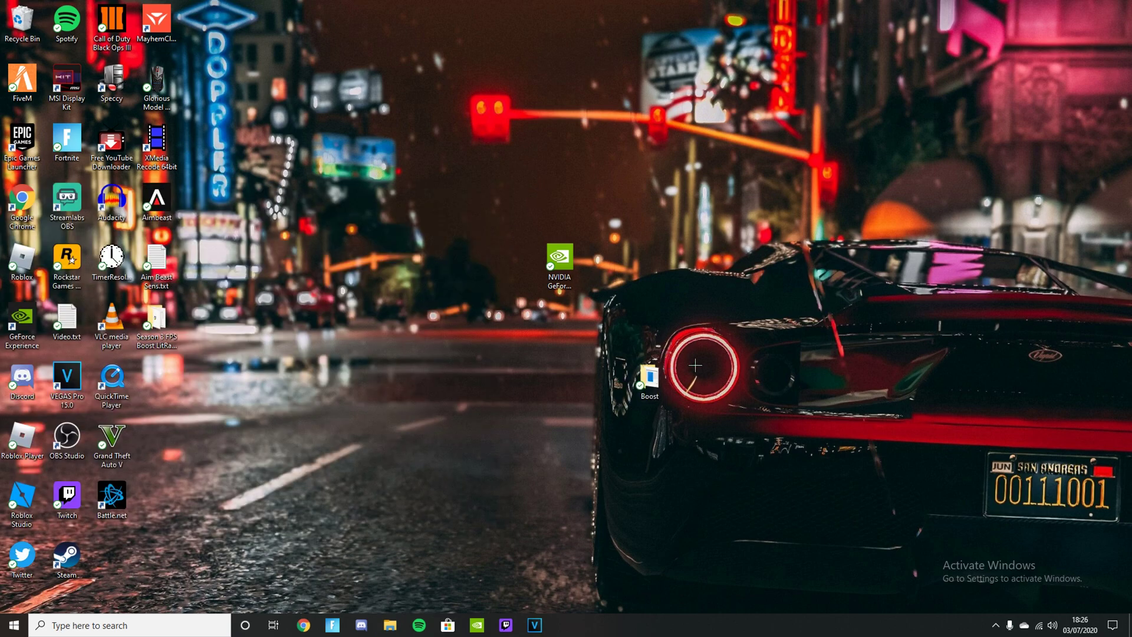
drag(697, 354, 584, 392)
Move the Boost folder beside GeForce NOW, open it, and run MSI Mode Utility V2.exe.
drag(649, 380, 518, 259)
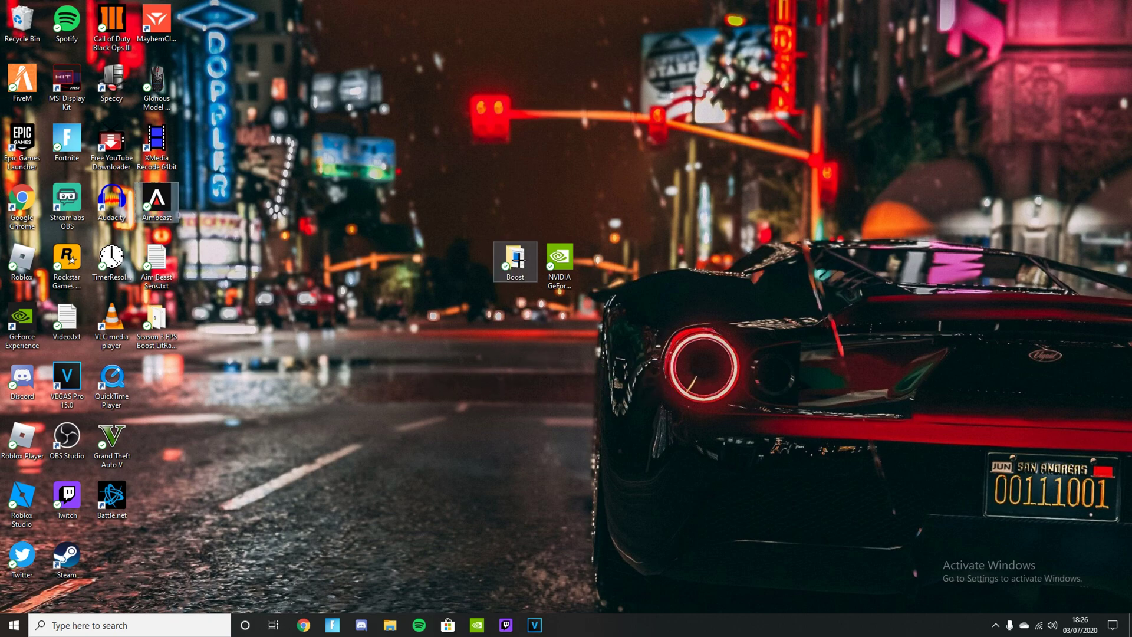
double_click(515, 258)
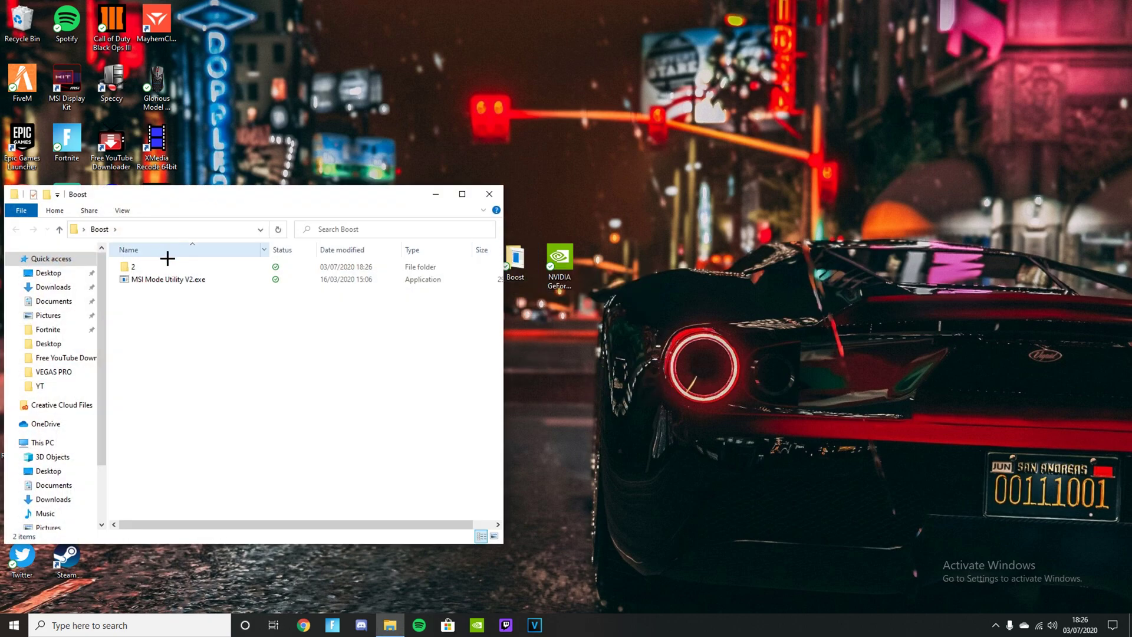
click(187, 277)
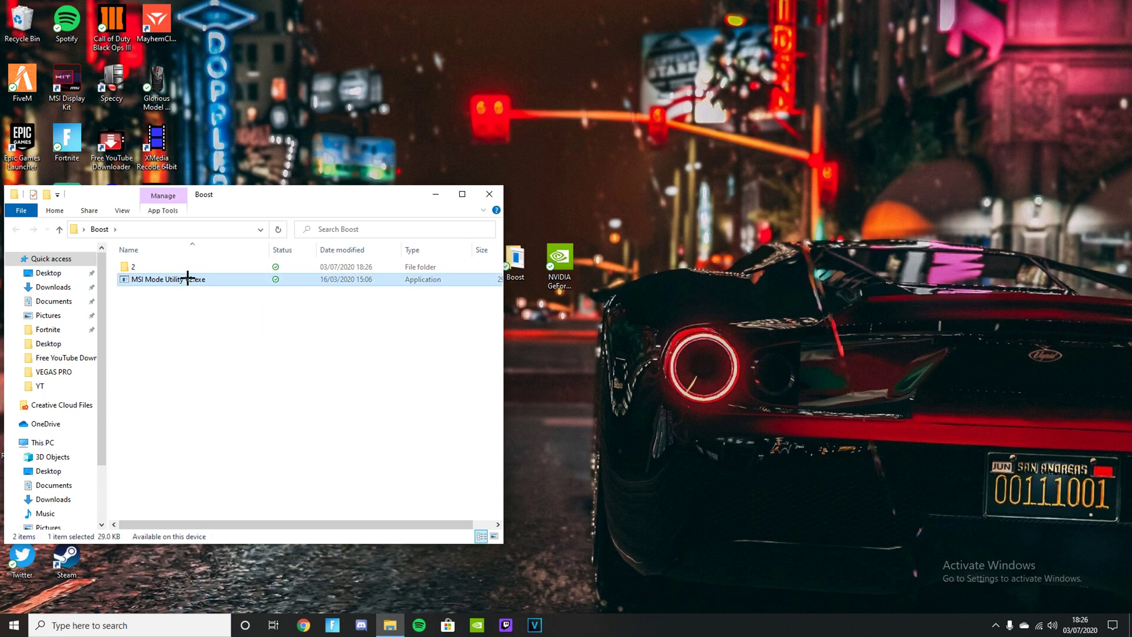
double_click(188, 278)
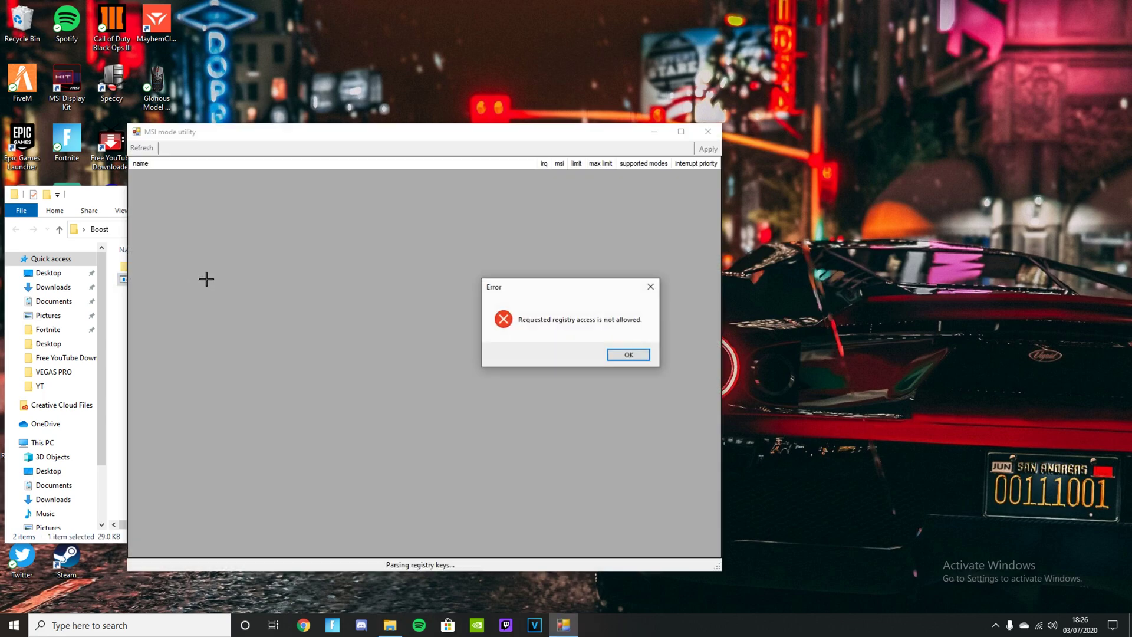
Dismiss the registry access error and relaunch MSI Mode Utility as administrator.
click(622, 354)
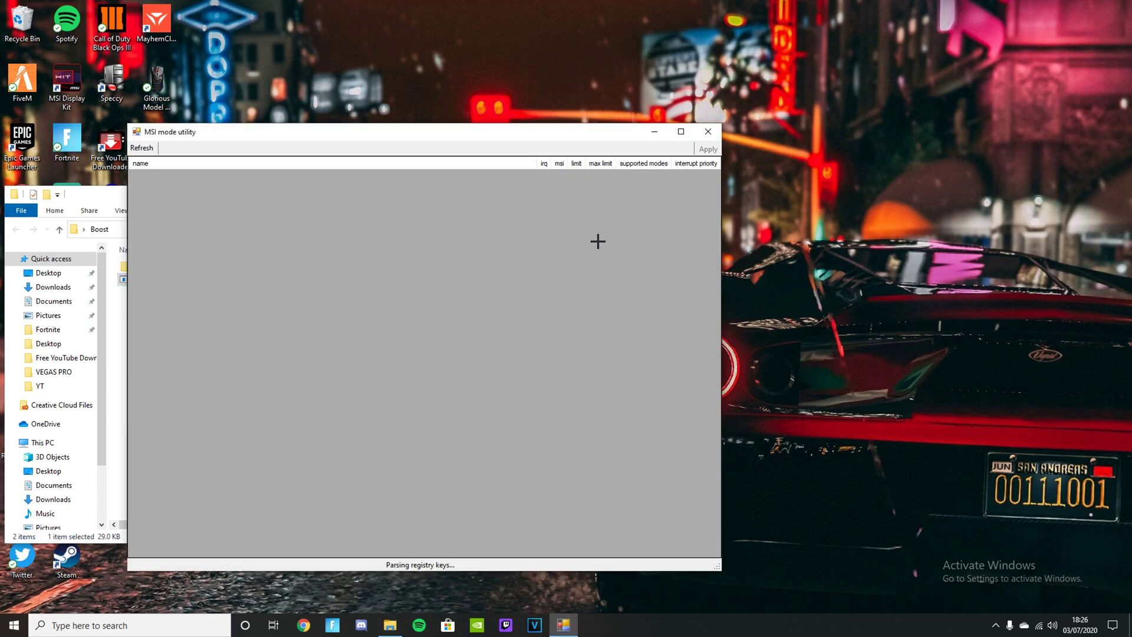
click(709, 134)
right_click(229, 279)
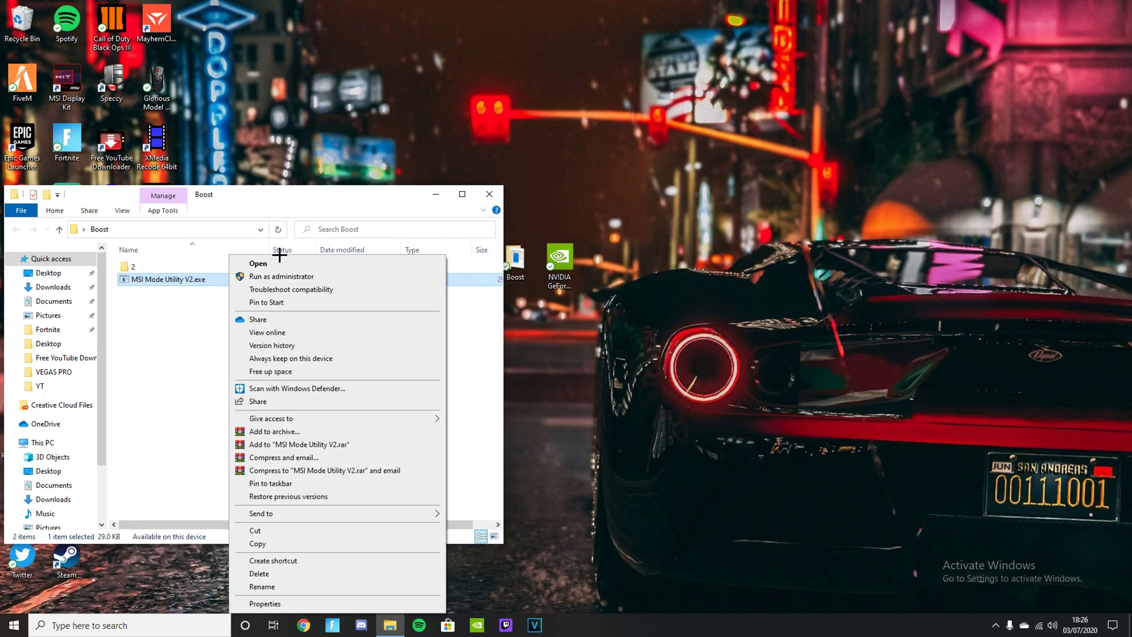
click(290, 276)
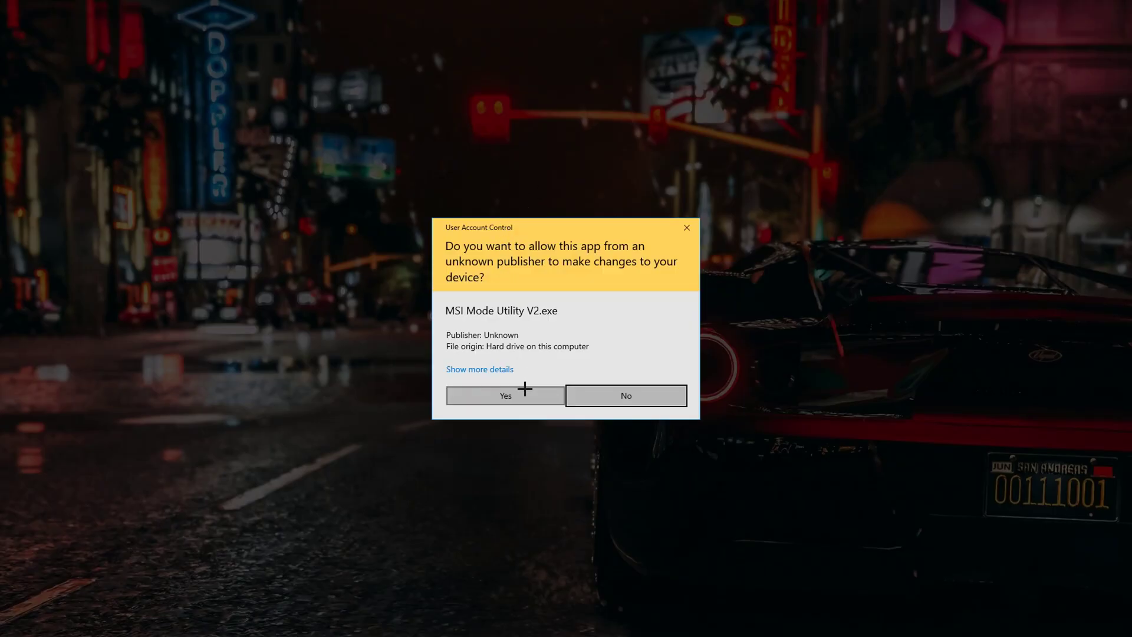
click(525, 388)
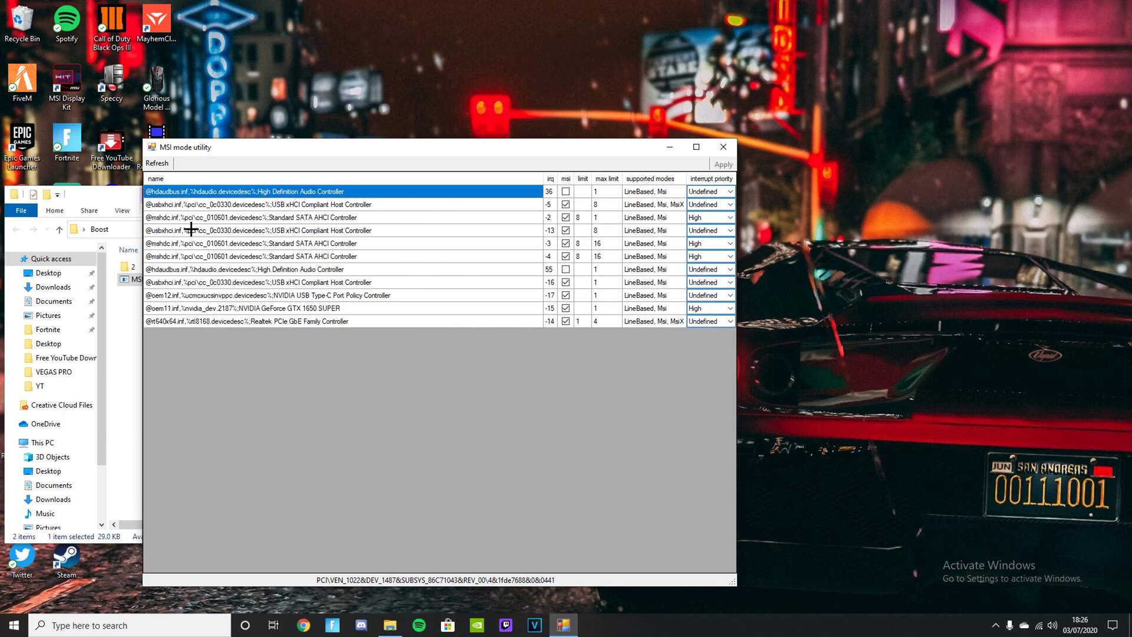
Enable MSI on the GTX 1650 SUPER with High interrupt priority, apply, and close.
click(306, 307)
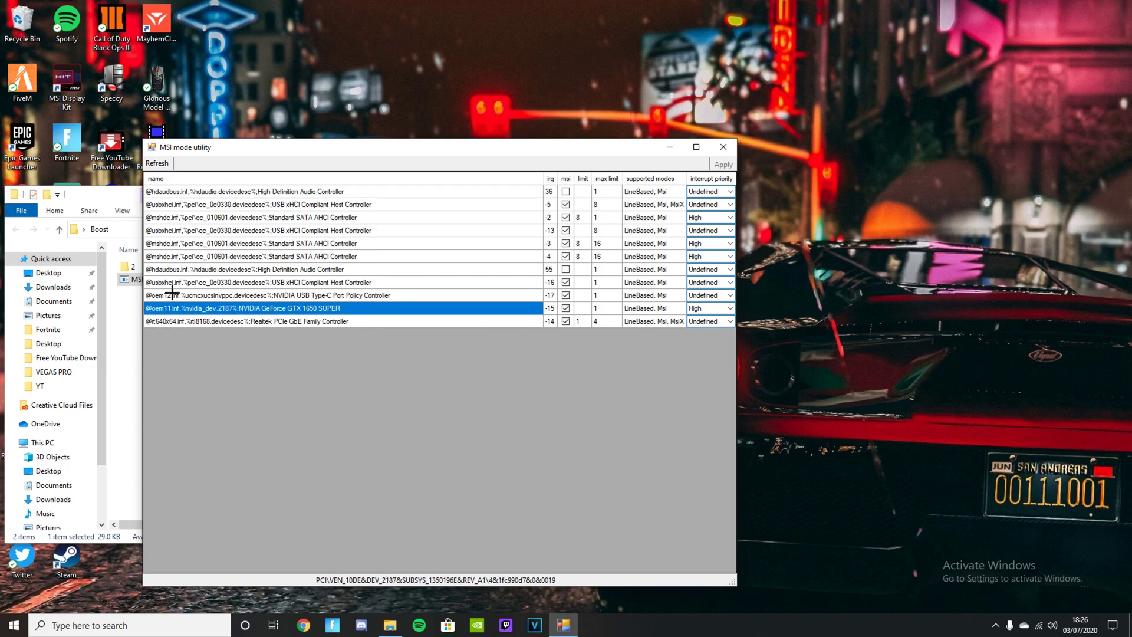
click(565, 308)
click(565, 308)
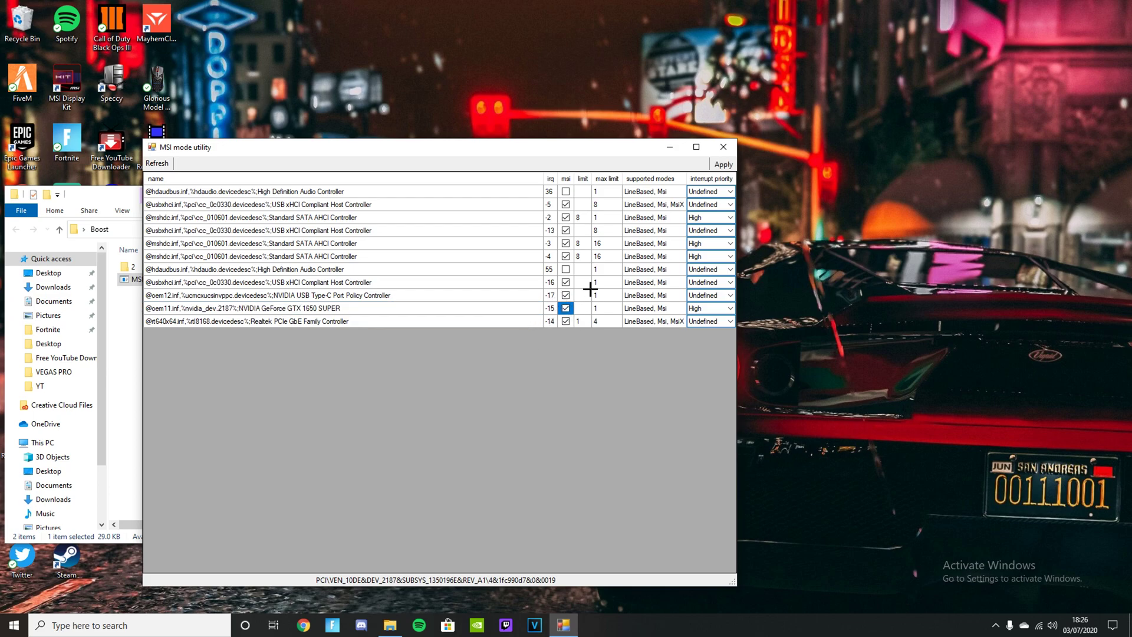
click(706, 305)
click(707, 308)
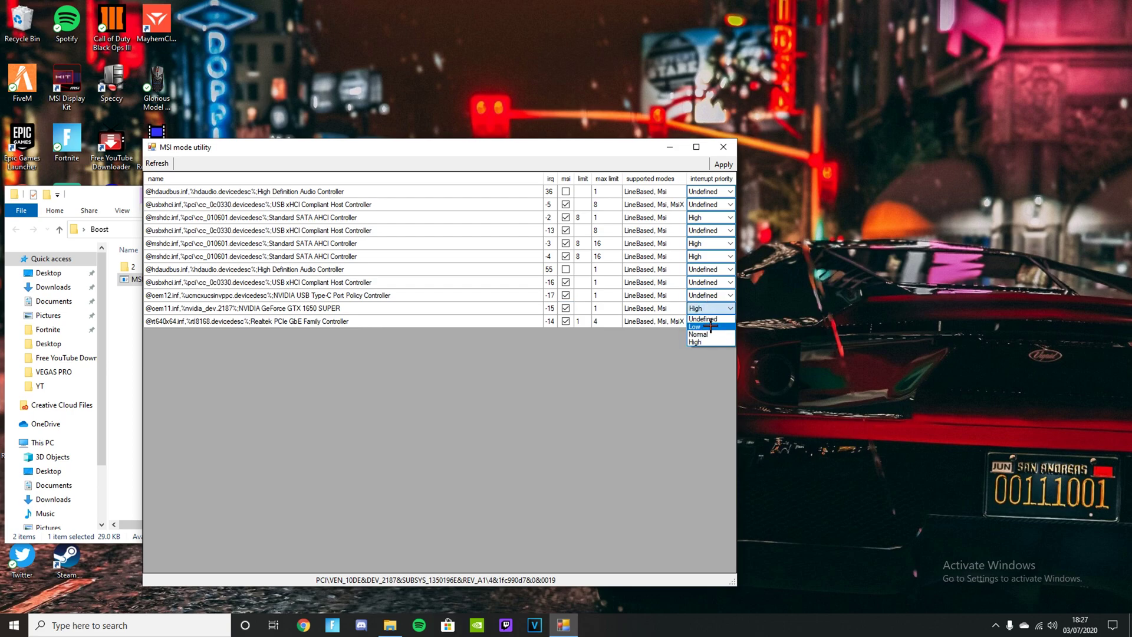
click(711, 342)
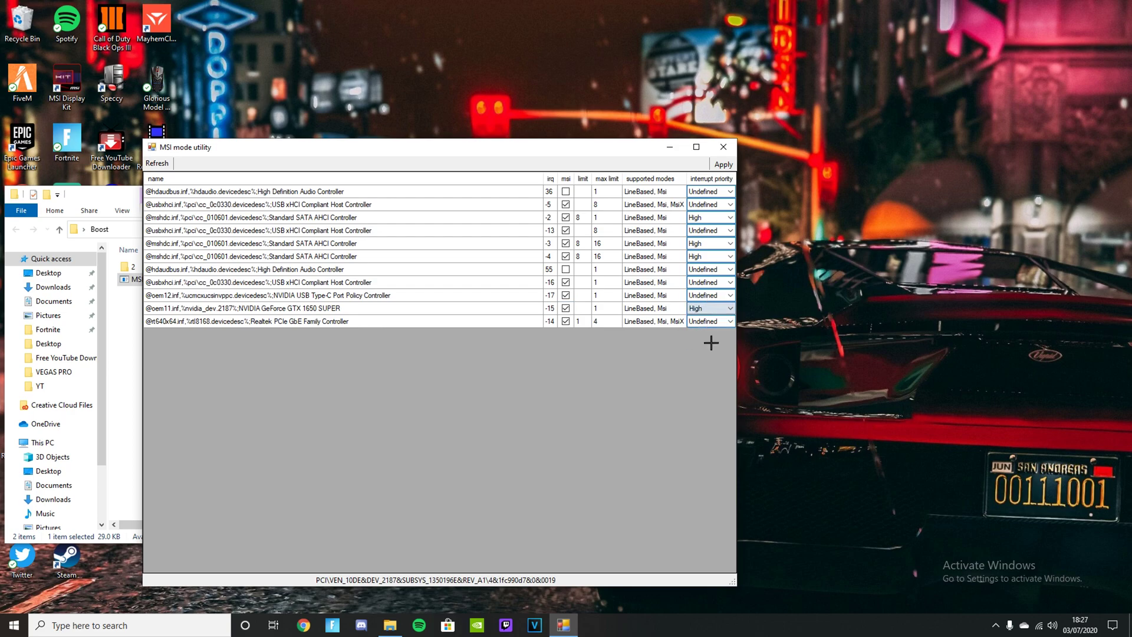
click(725, 165)
click(723, 147)
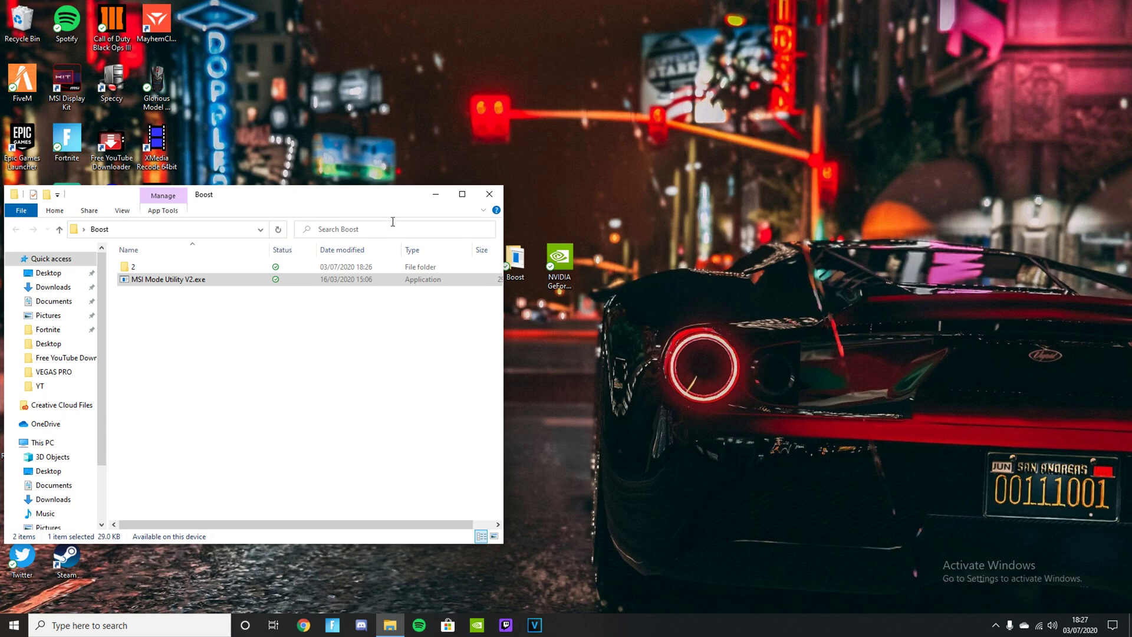
Open folder 2, run Intelligent Standby List Cleaner as administrator, and centre its window.
double_click(186, 266)
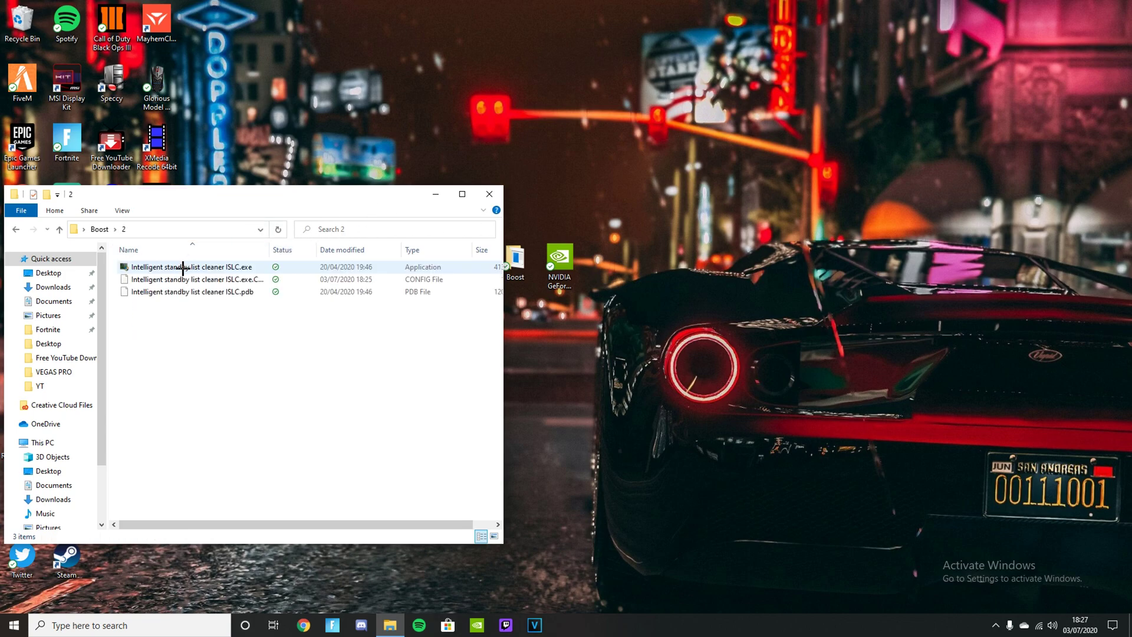
drag(189, 306, 207, 286)
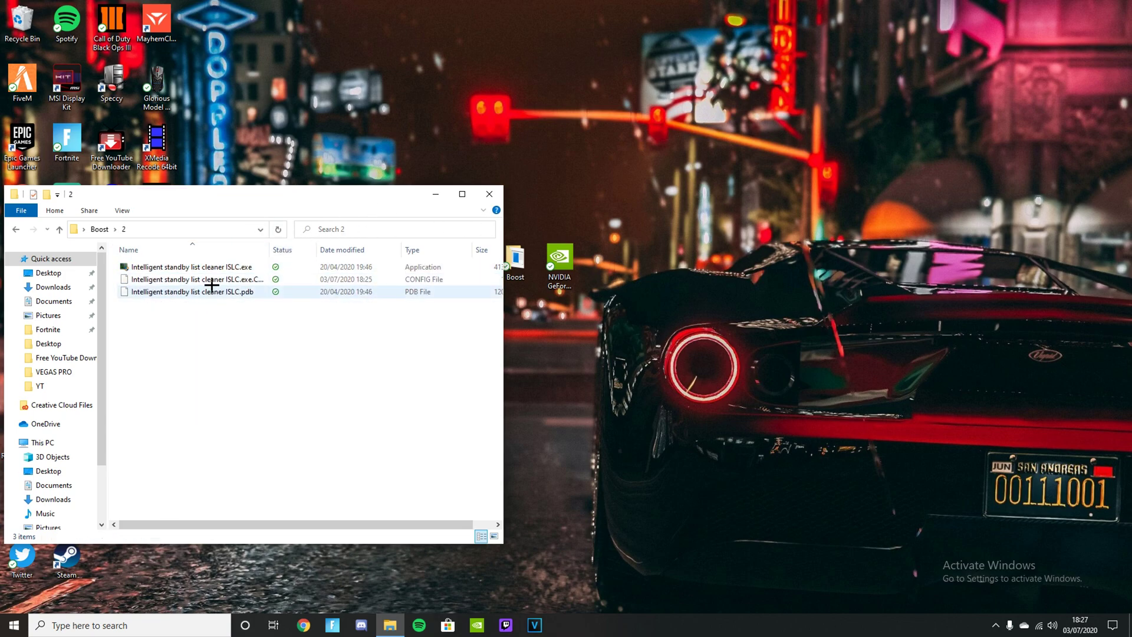
double_click(202, 267)
click(523, 392)
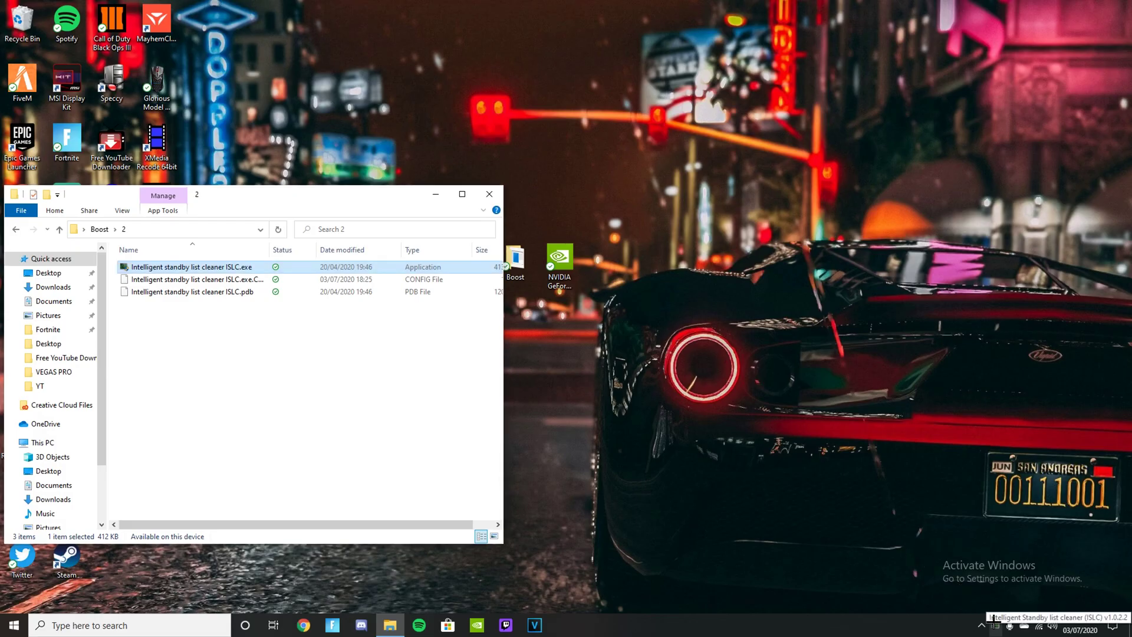
drag(205, 38, 341, 128)
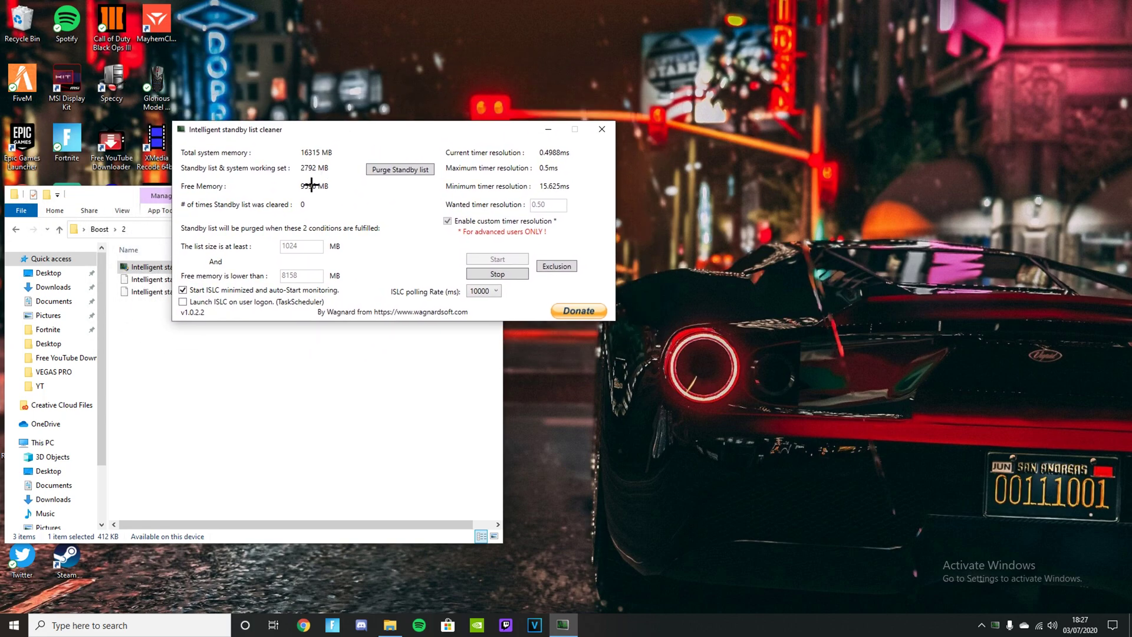
Search 'cAL' to launch Calculator and move it away from the cleaner's figures.
click(88, 624)
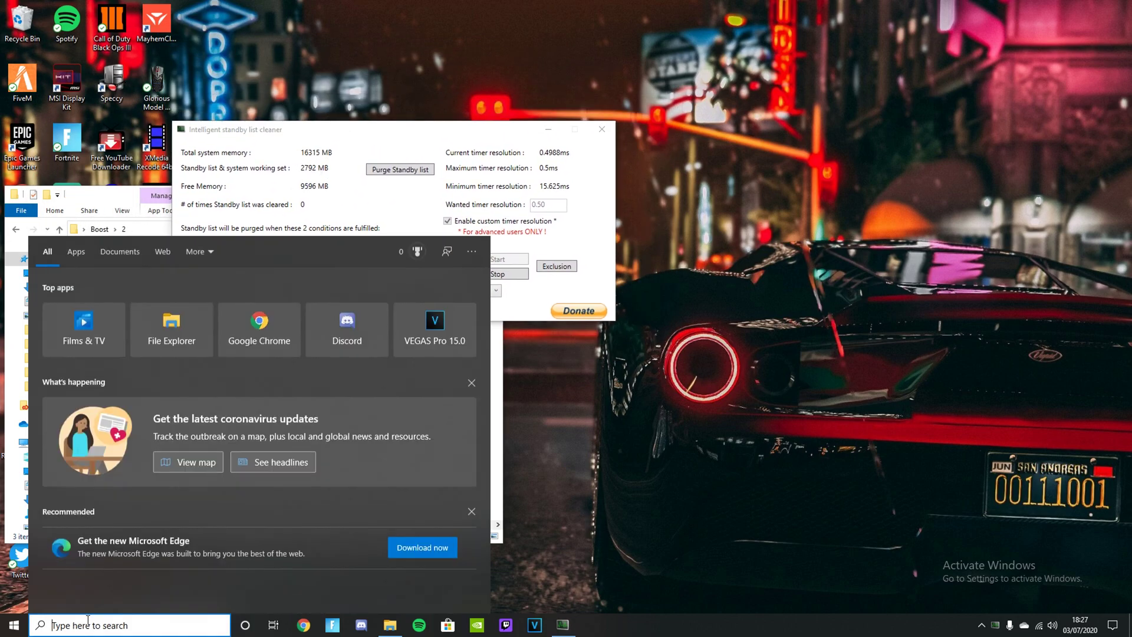
text(cAL)
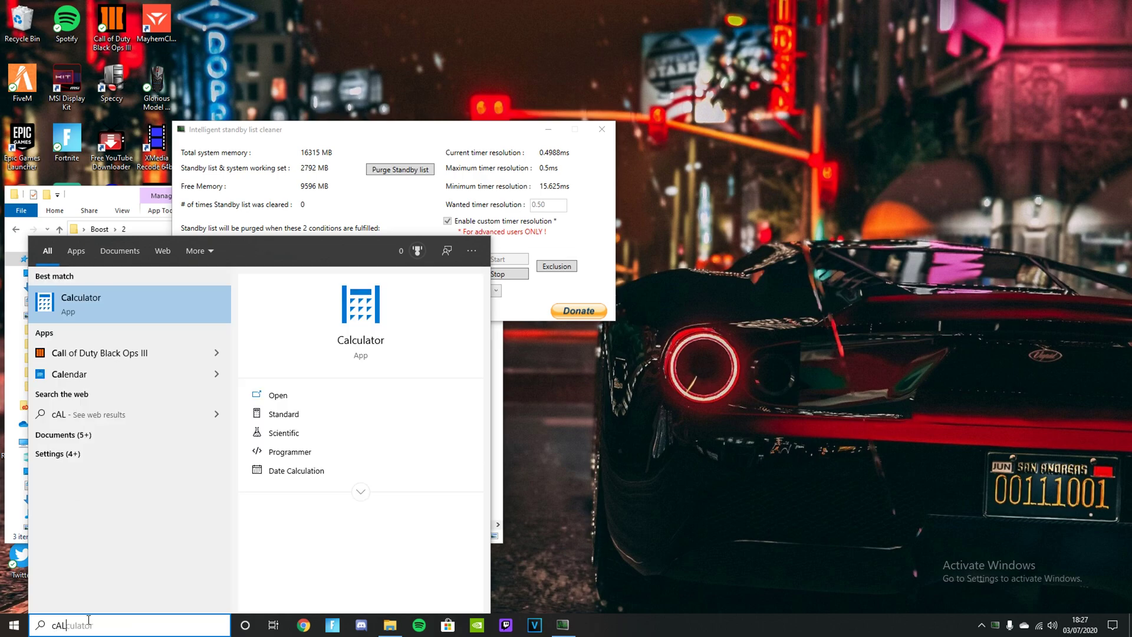
click(101, 301)
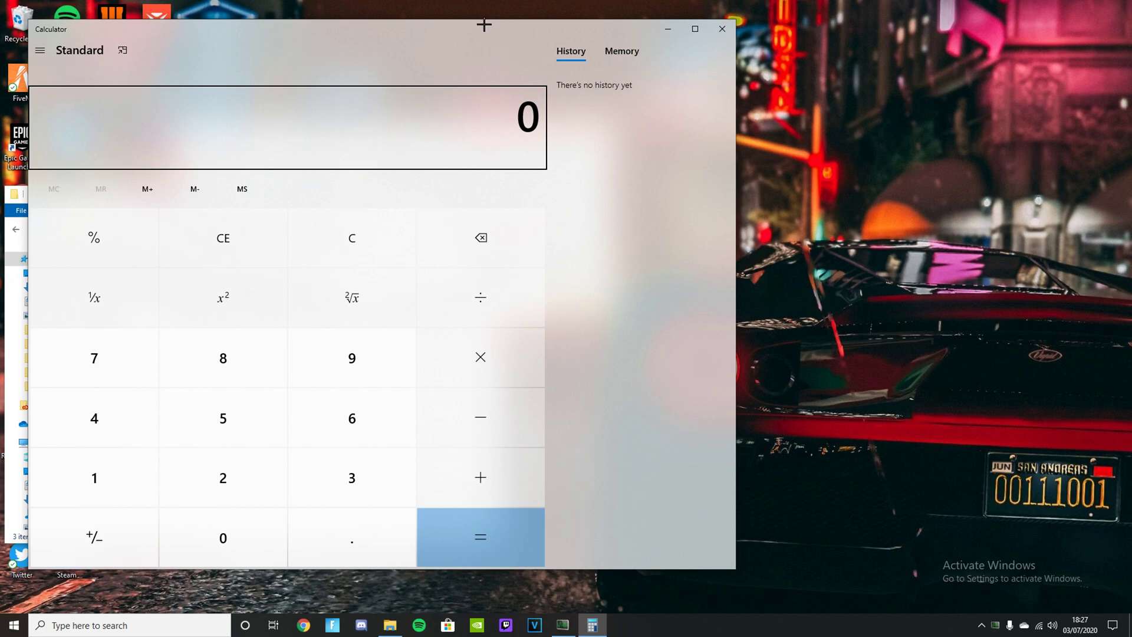
drag(482, 24, 820, 50)
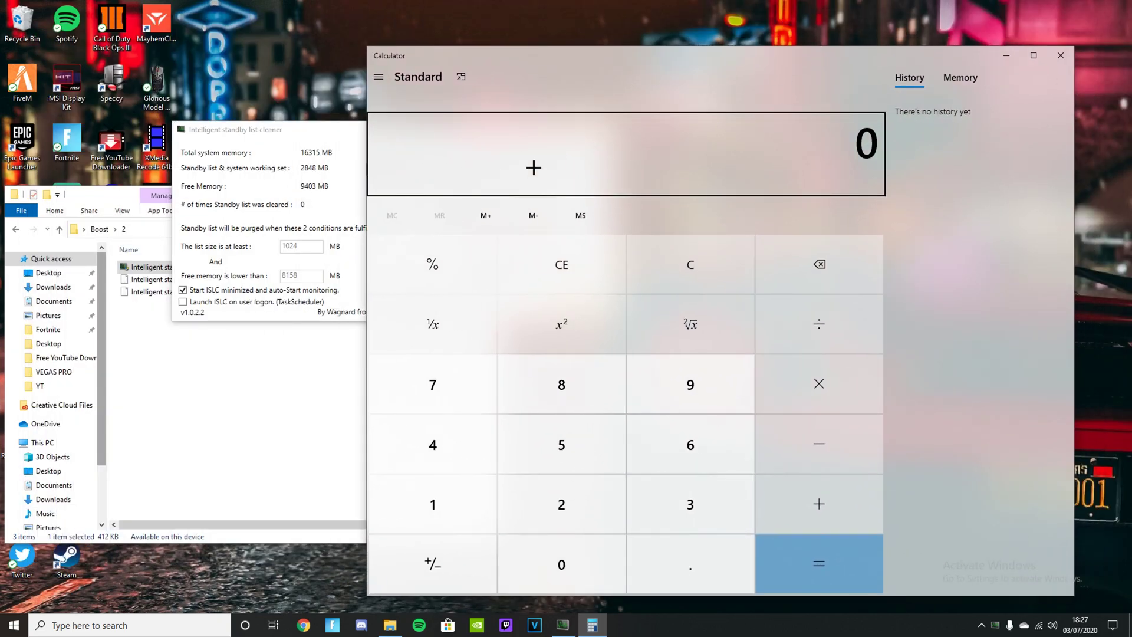
Calculate 16315 ÷ 2 = 8,157.5, then close Calculator.
click(472, 479)
click(639, 455)
click(645, 487)
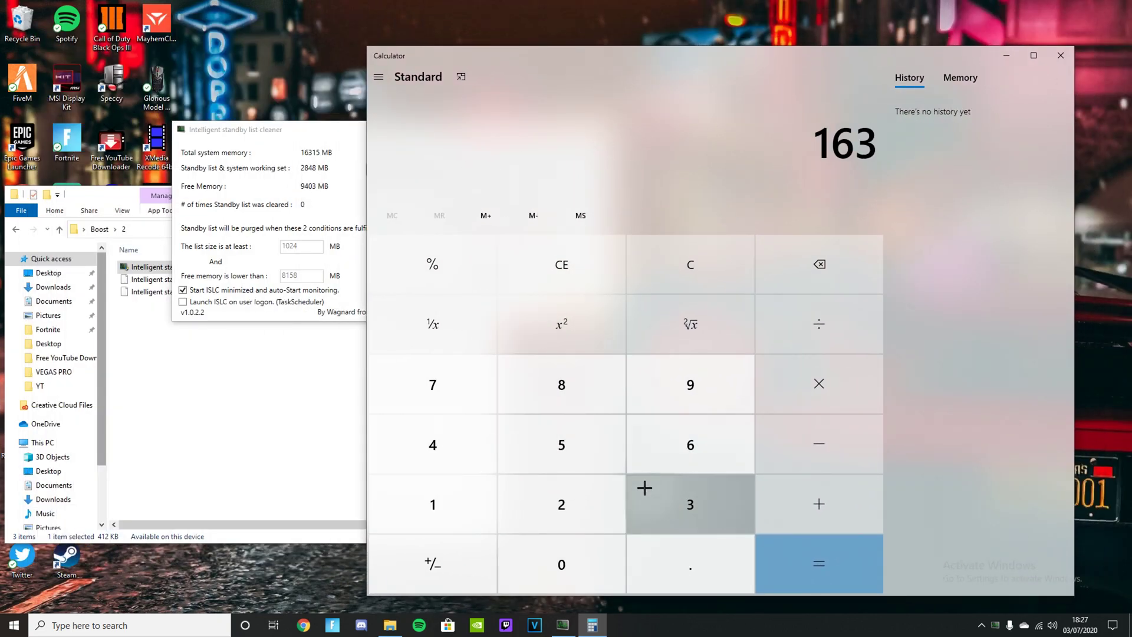
click(465, 486)
click(539, 455)
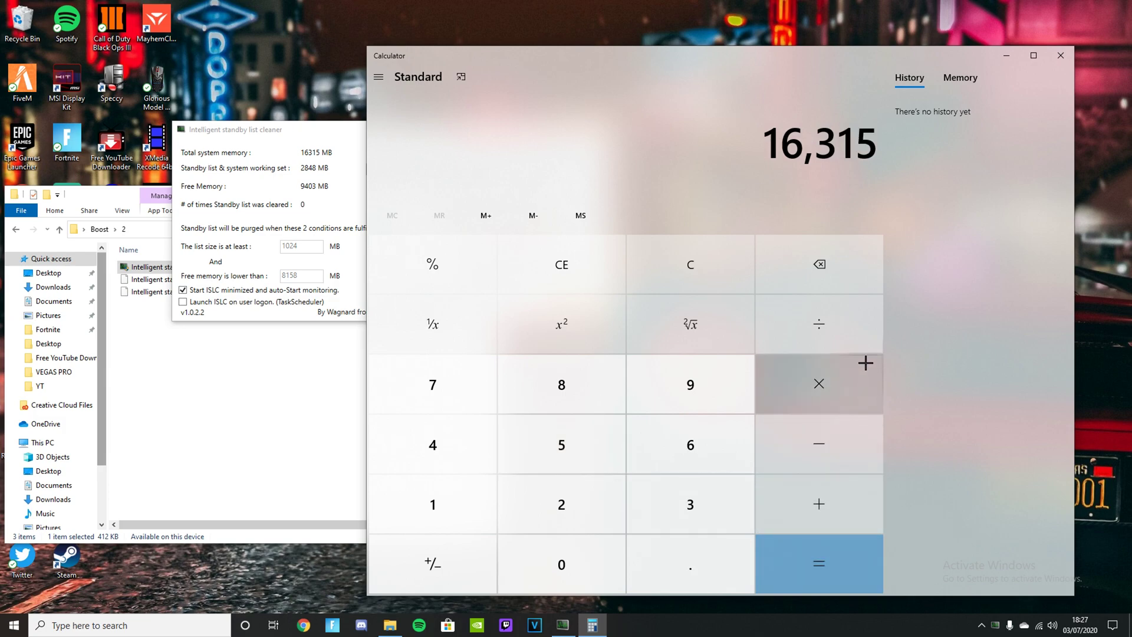
click(825, 330)
click(592, 519)
click(804, 560)
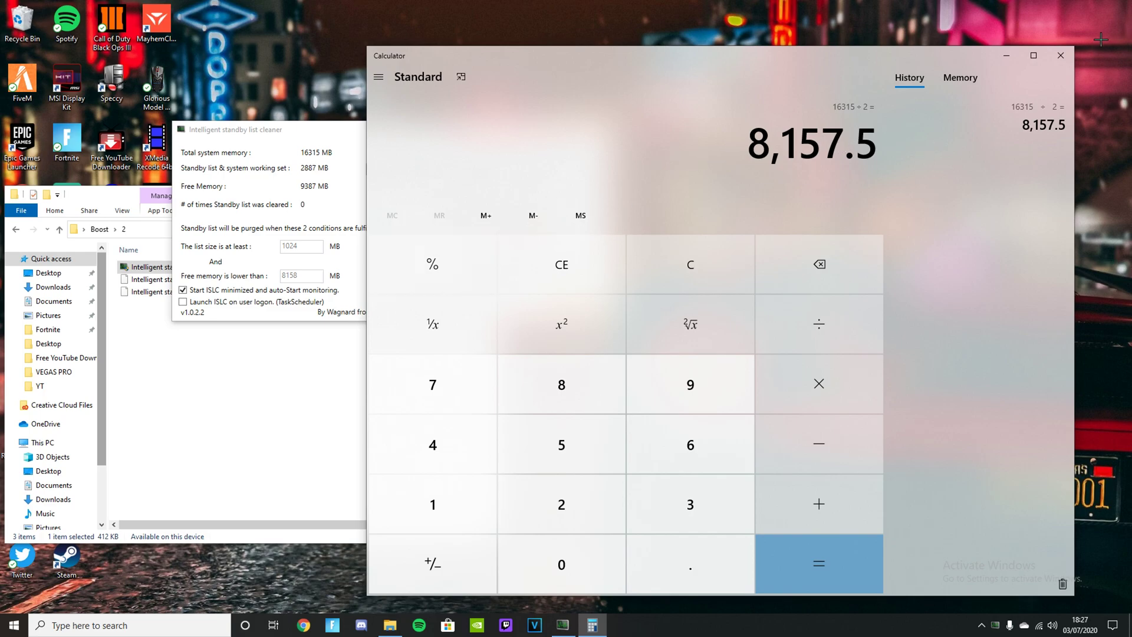
click(1060, 55)
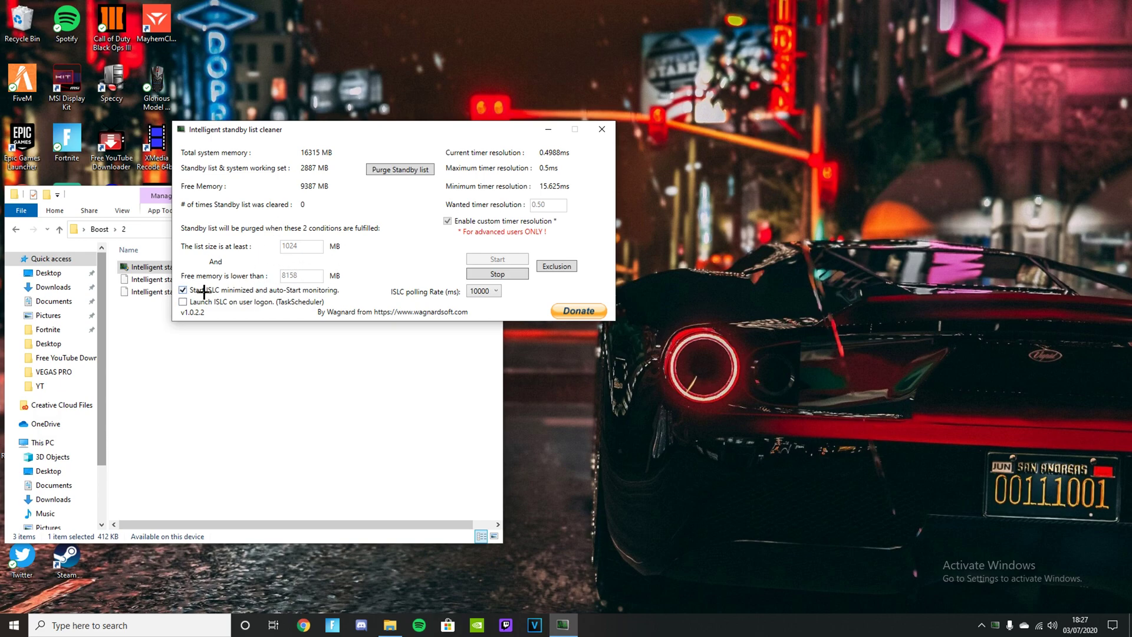
Stop and restart the cleaner's monitoring, minimize it, then exit it from the tray icon.
click(505, 273)
click(512, 259)
click(548, 129)
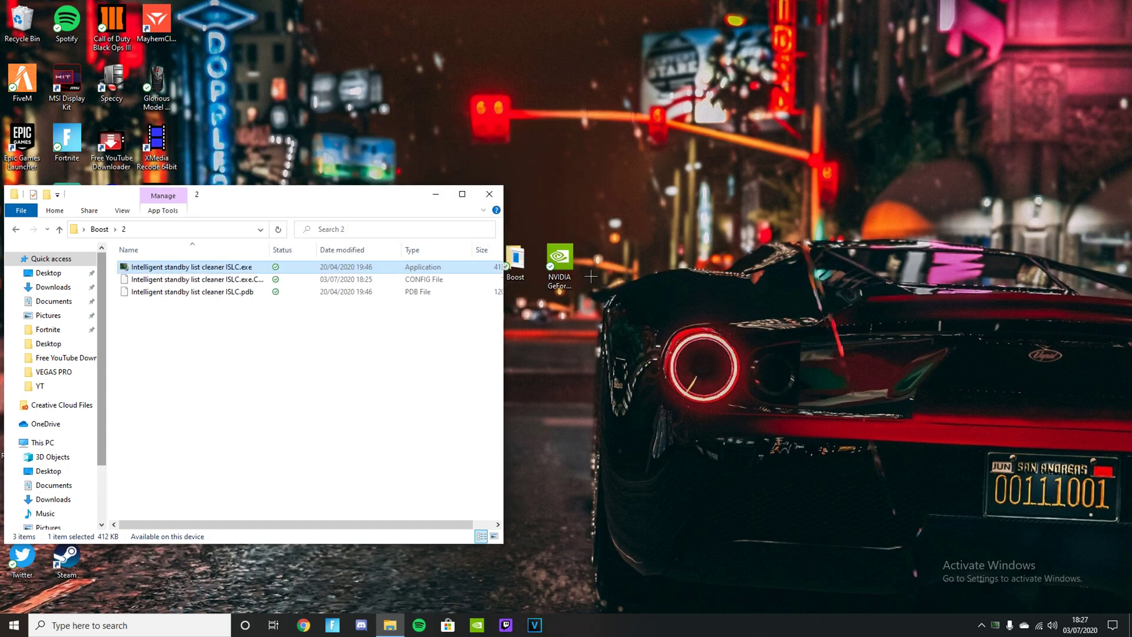
right_click(995, 625)
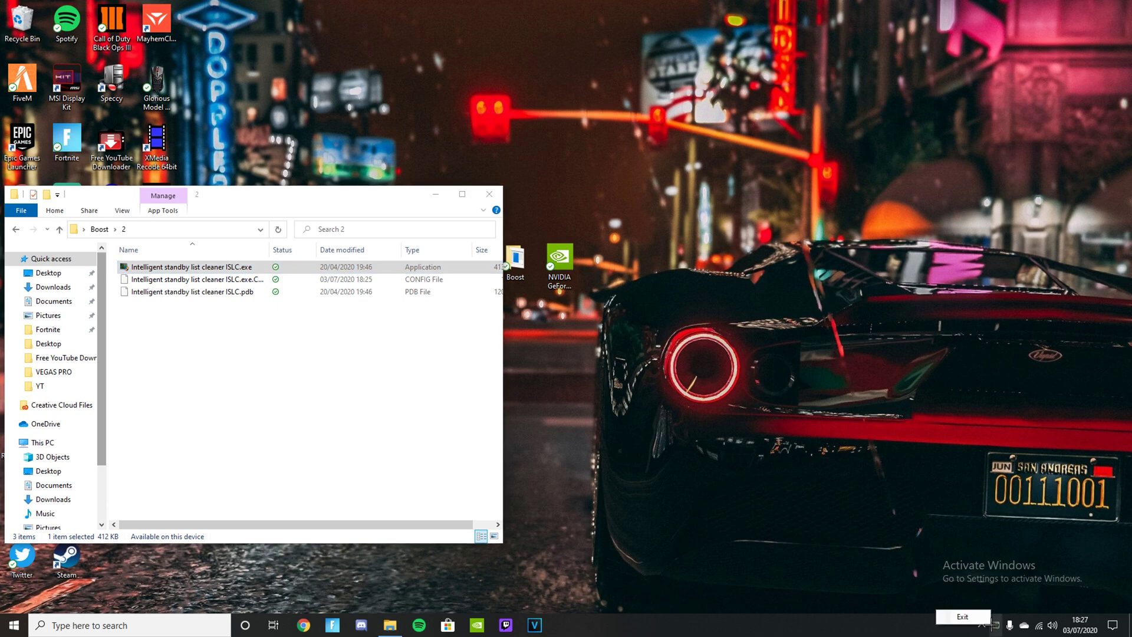
click(962, 616)
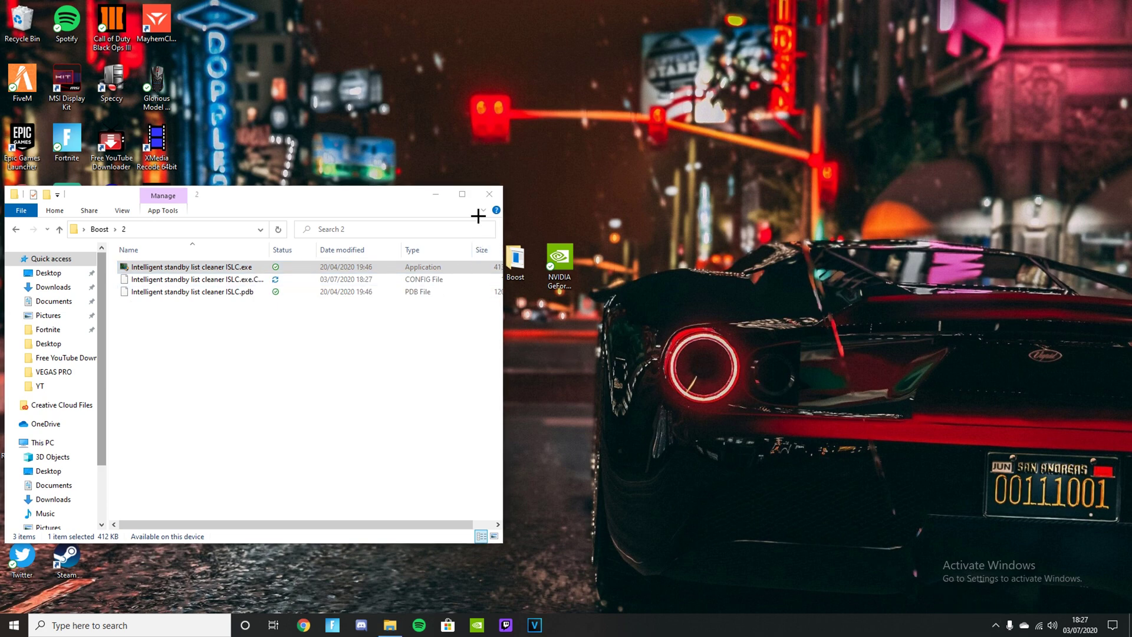
Close the leftover File Explorer window.
click(489, 198)
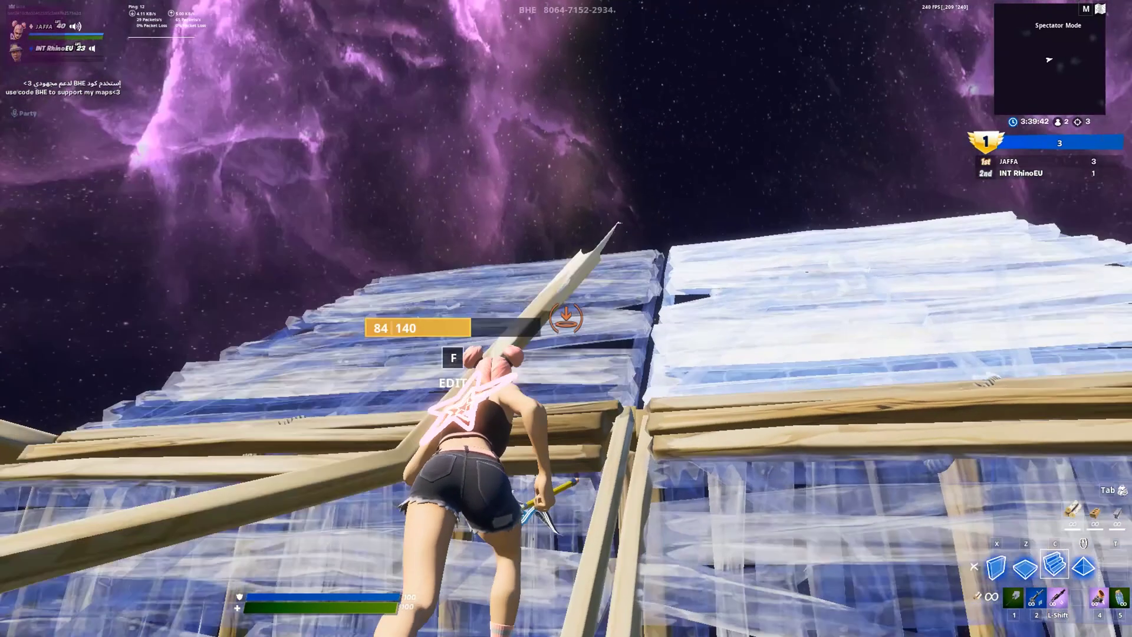